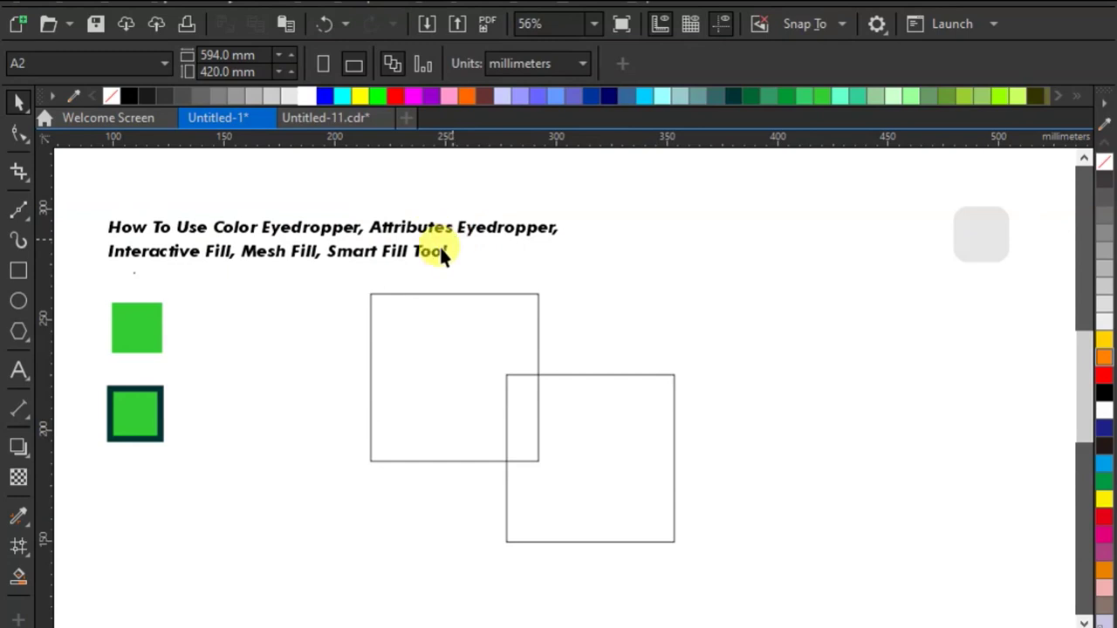
Fill the upper-left empty square with Spring Green (#33CC33) sampled from the small green square
{"action": "left_click", "coordinate": [147, 333]}
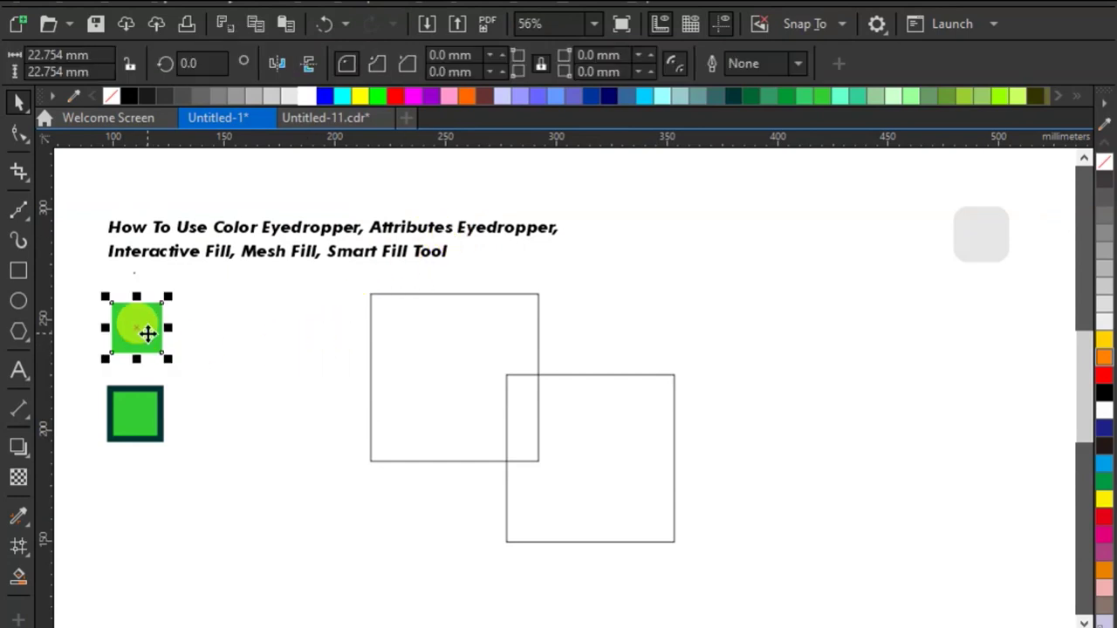
{"action": "left_click", "coordinate": [29, 528]}
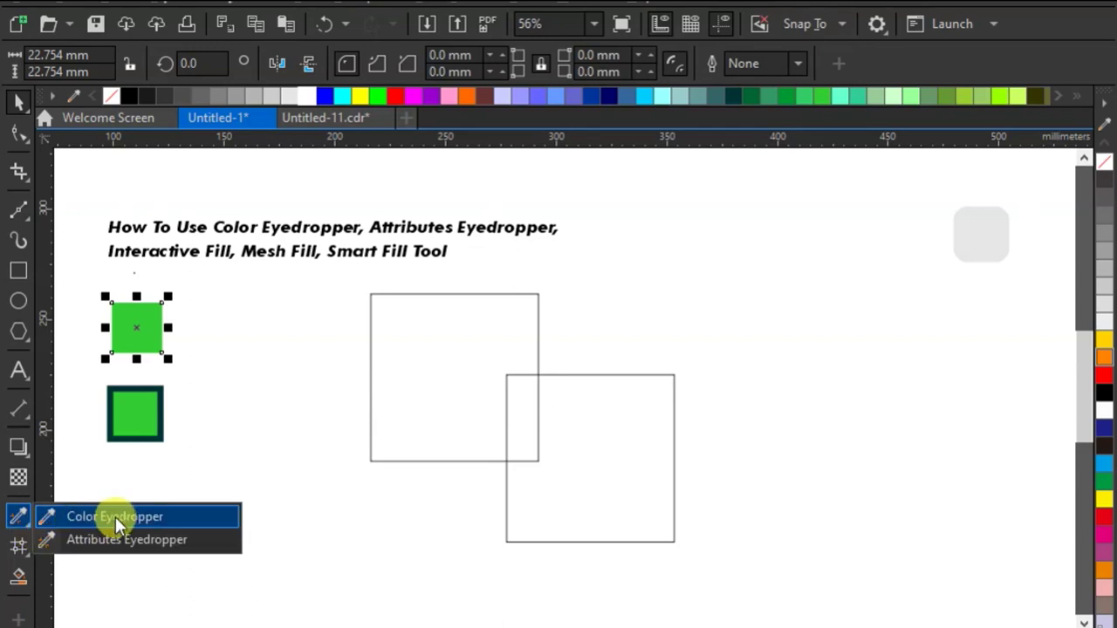
{"action": "left_click", "coordinate": [197, 518]}
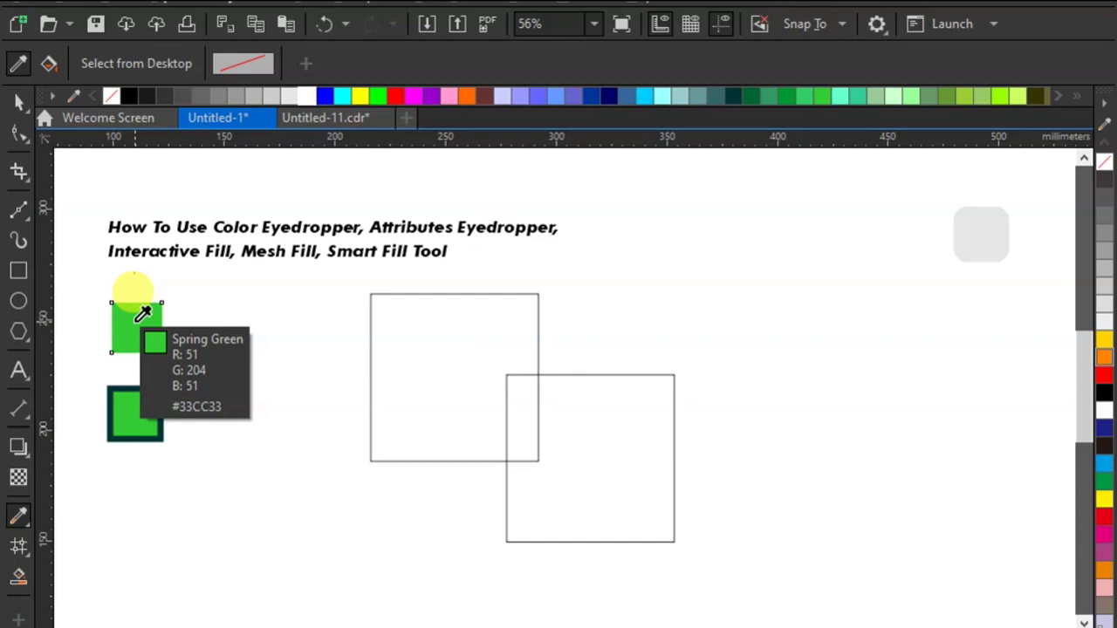
{"action": "left_click", "coordinate": [138, 319]}
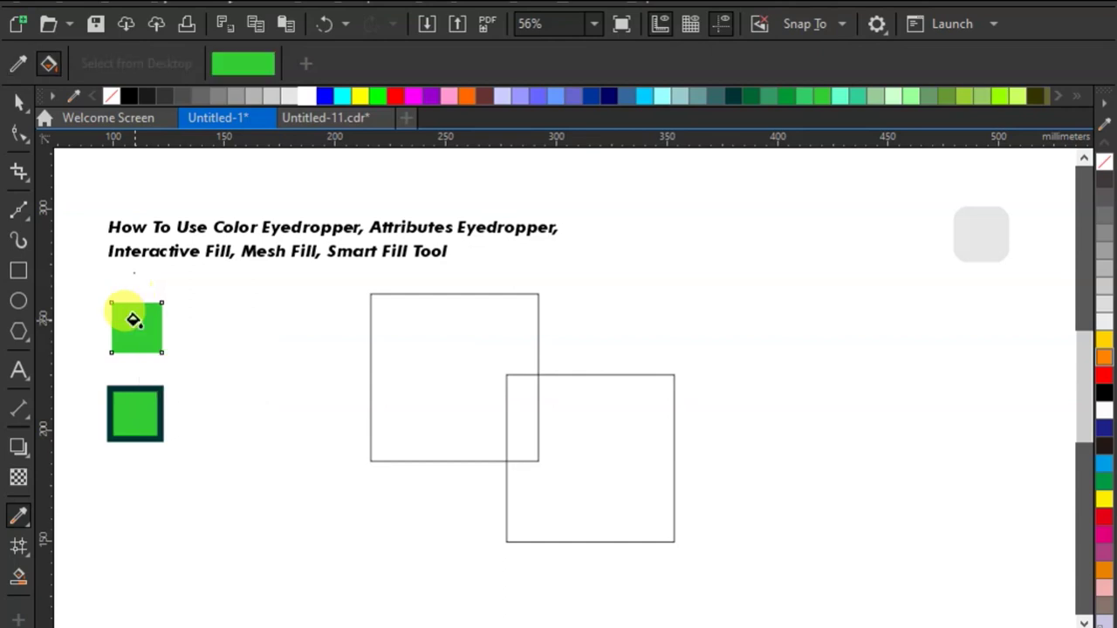
{"action": "left_click", "coordinate": [427, 324]}
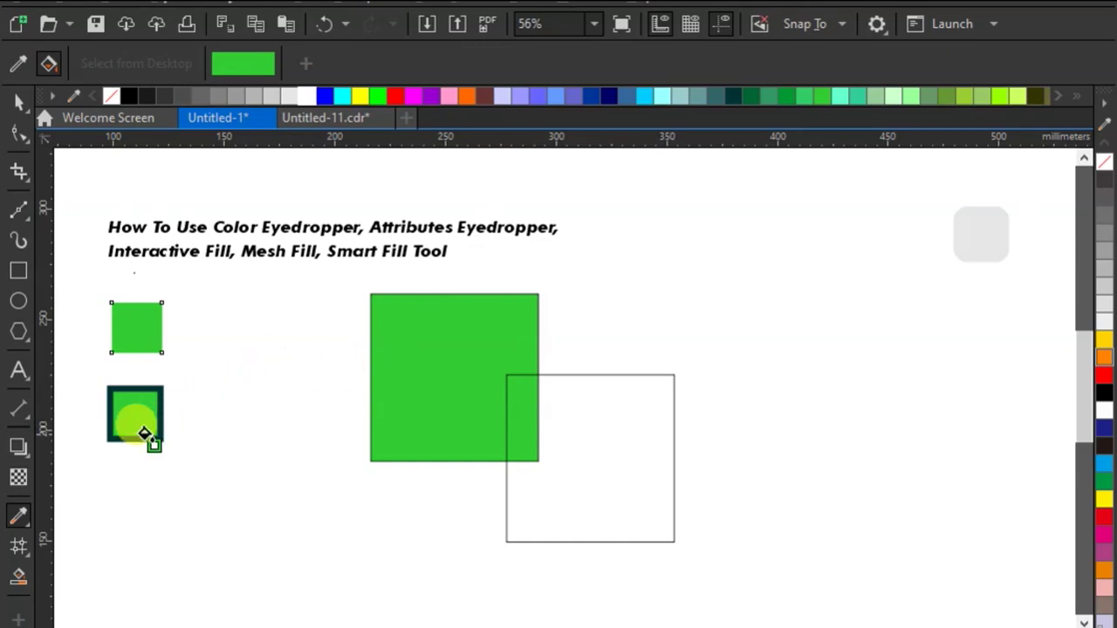
{"action": "left_click", "coordinate": [31, 527]}
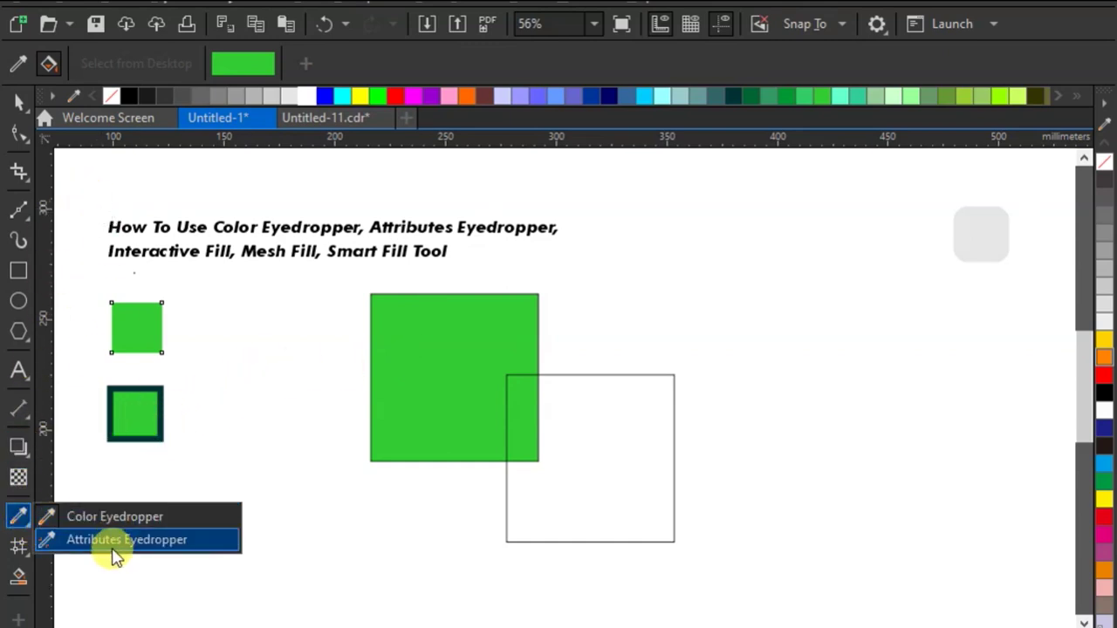
Copy the outlined sample's green fill and thick dark outline onto the lower-right empty square
{"action": "left_click", "coordinate": [209, 541]}
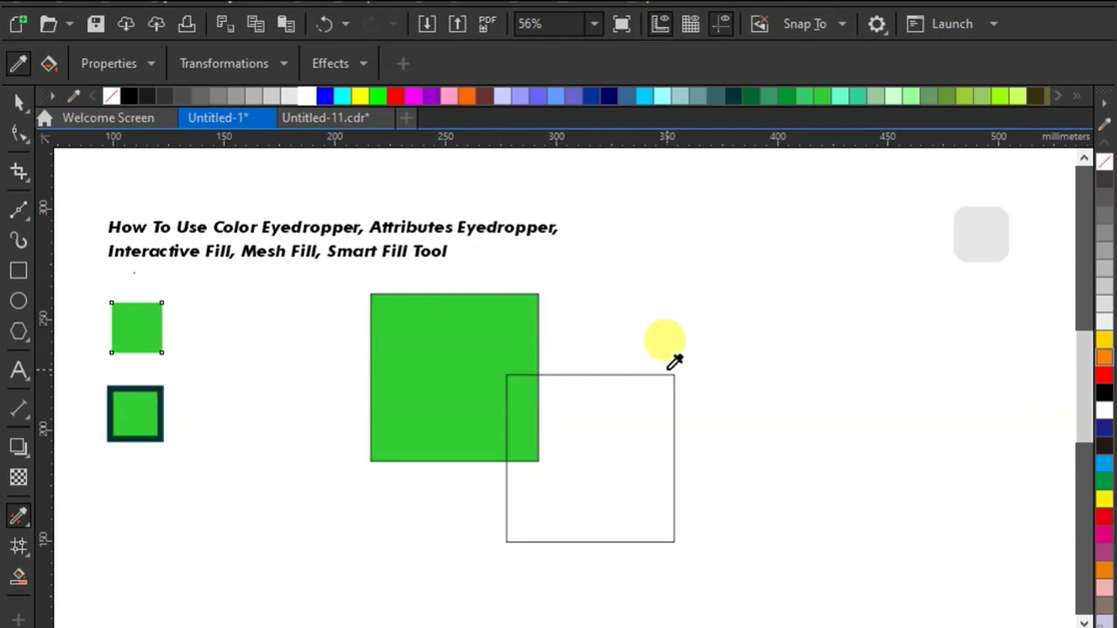
{"action": "left_click", "coordinate": [143, 415]}
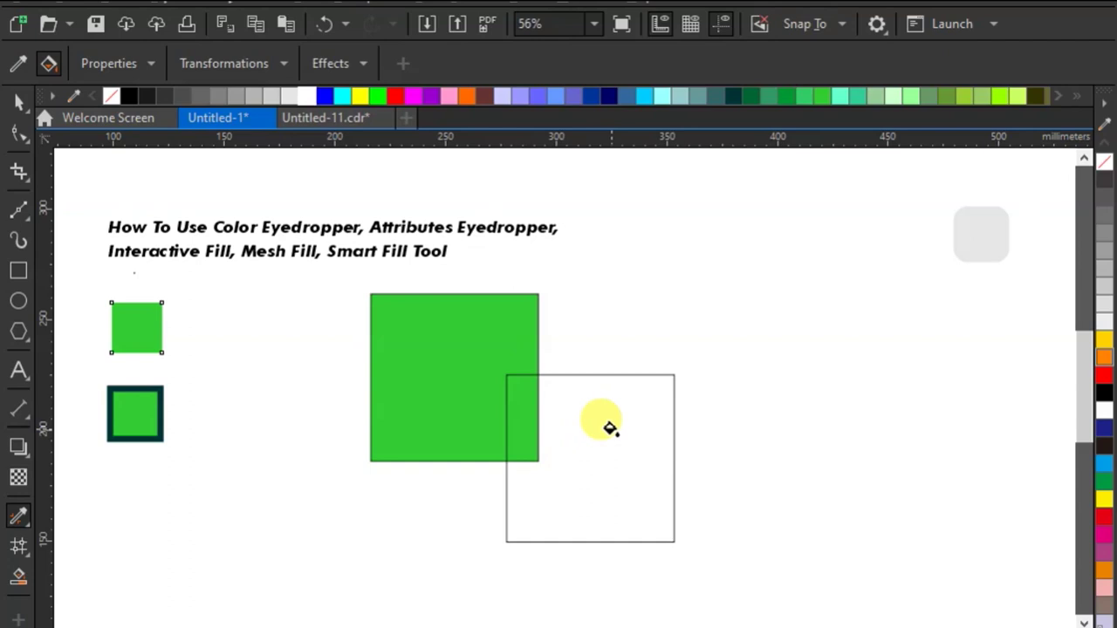
{"action": "left_click", "coordinate": [610, 428]}
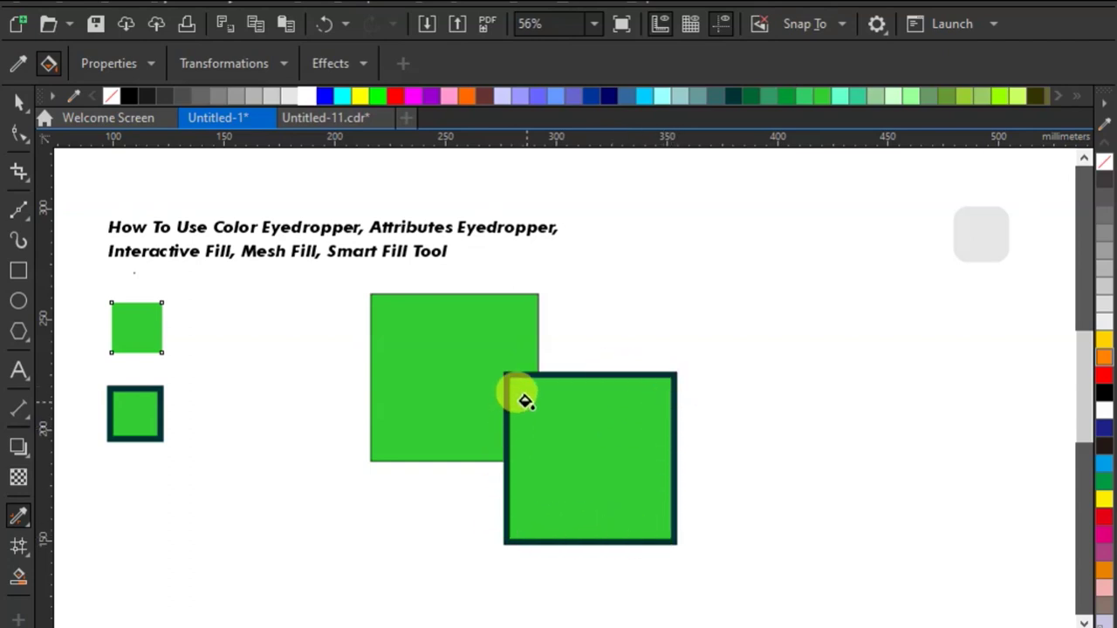
{"action": "left_click", "coordinate": [19, 102]}
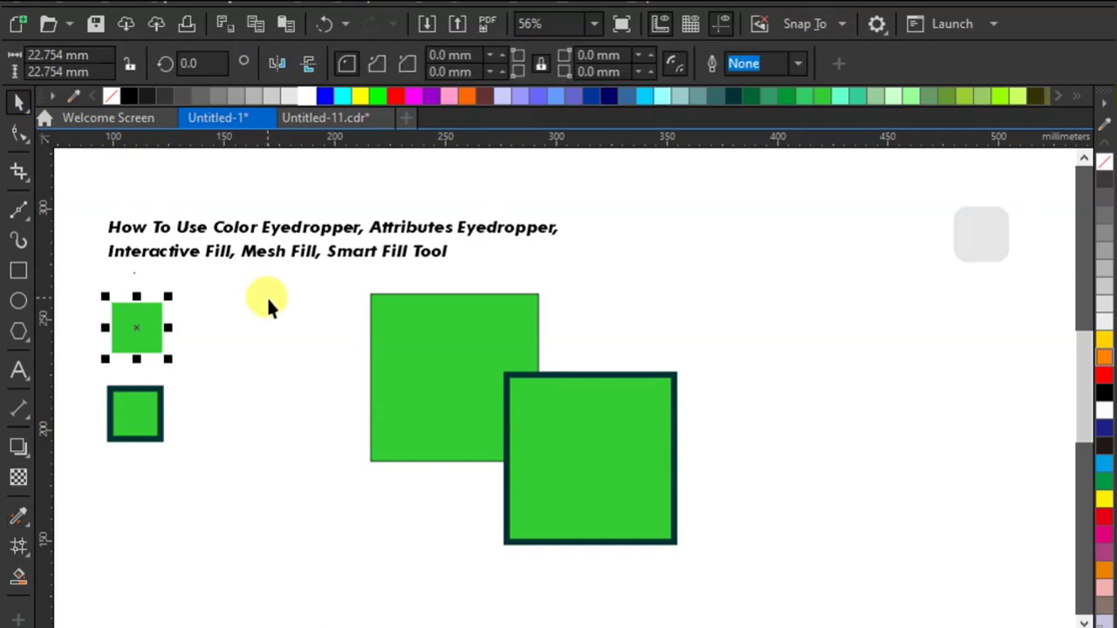
Deselect everything on the page
{"action": "left_click", "coordinate": [290, 318]}
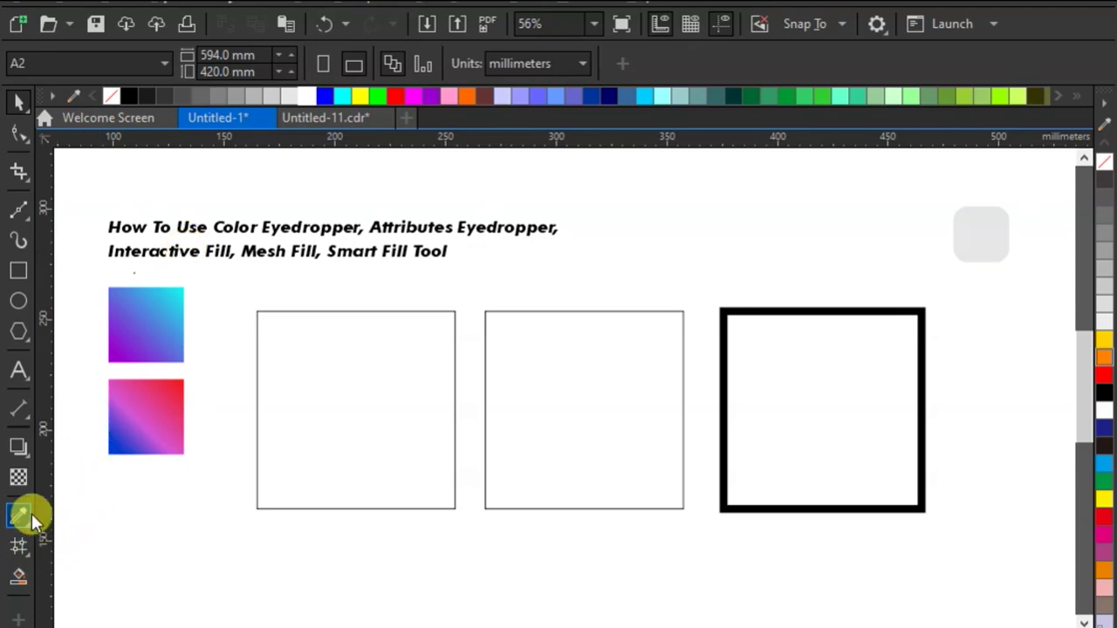
Give the left square a cyan-to-purple diagonal linear gradient, then start a gradient on the middle square
{"action": "left_click", "coordinate": [31, 556]}
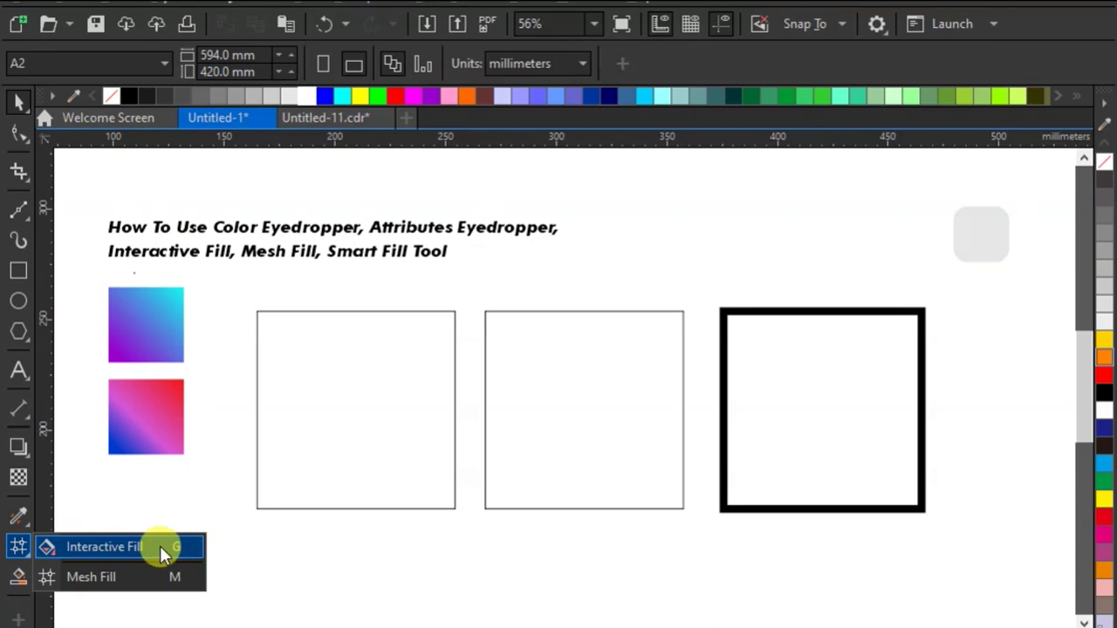
{"action": "left_click", "coordinate": [150, 547]}
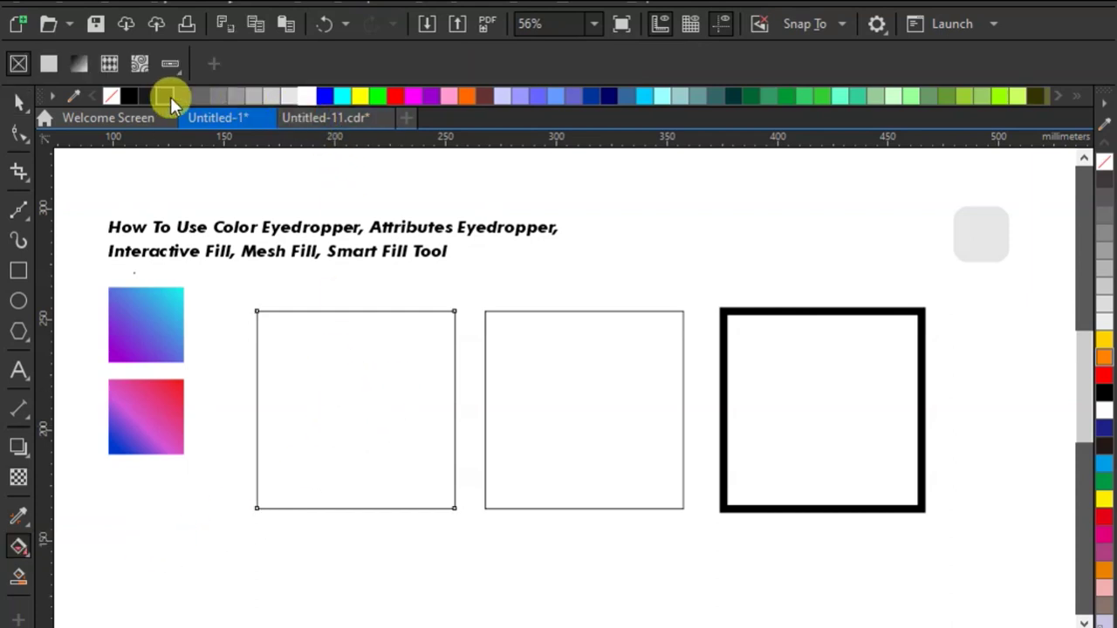
{"action": "left_click", "coordinate": [343, 95]}
{"action": "left_click_drag", "start_coordinate": [418, 333], "coordinate": [287, 479]}
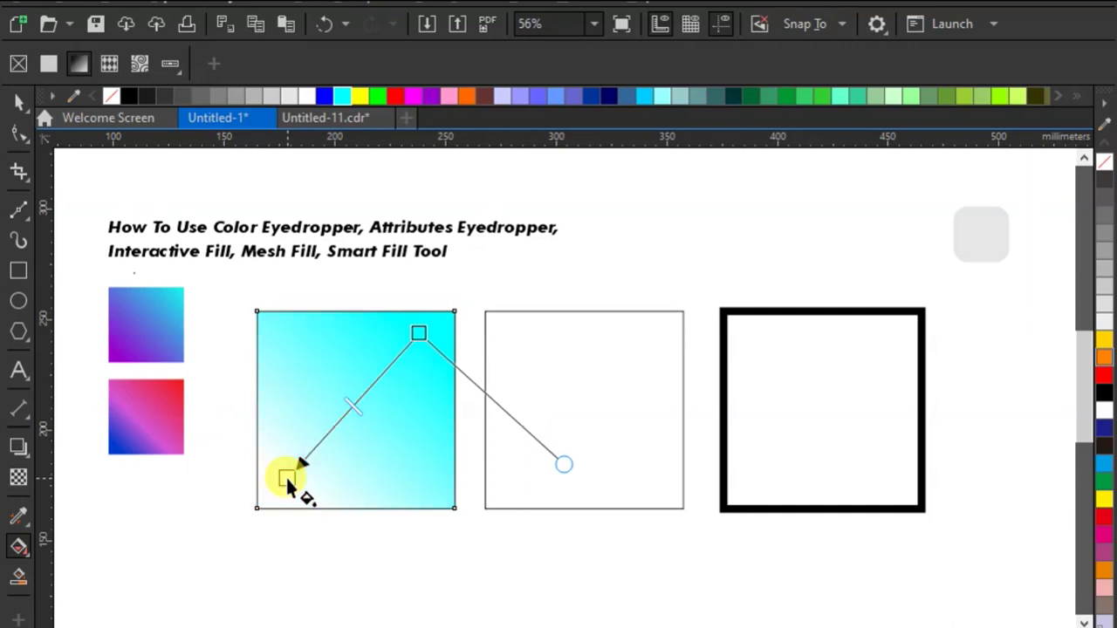
{"action": "left_click", "coordinate": [287, 480]}
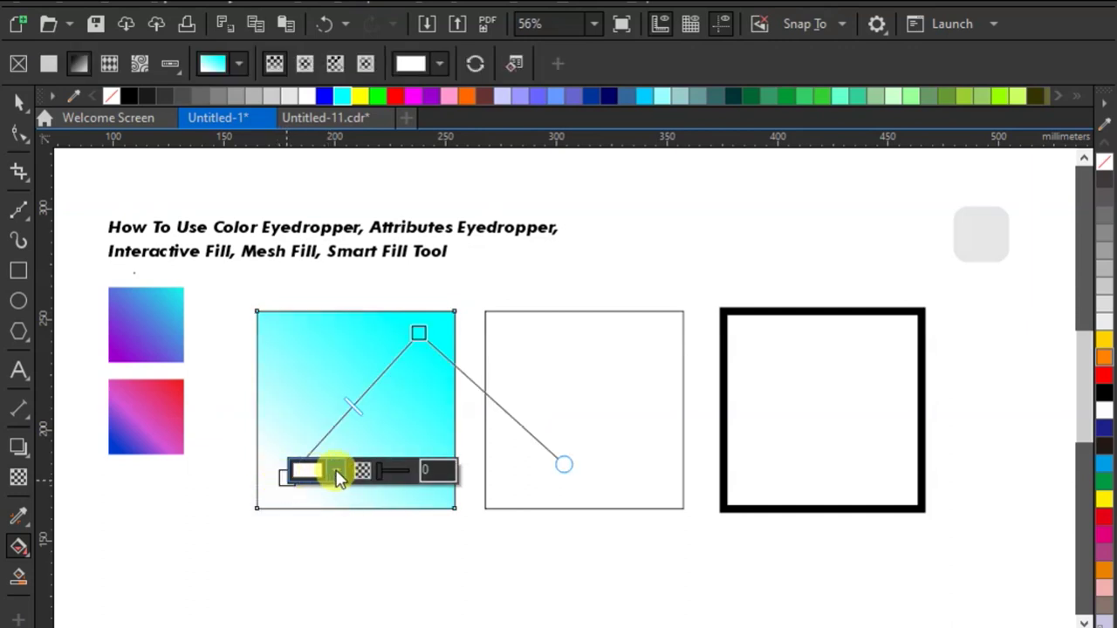
{"action": "left_click", "coordinate": [339, 476]}
{"action": "left_click", "coordinate": [491, 429]}
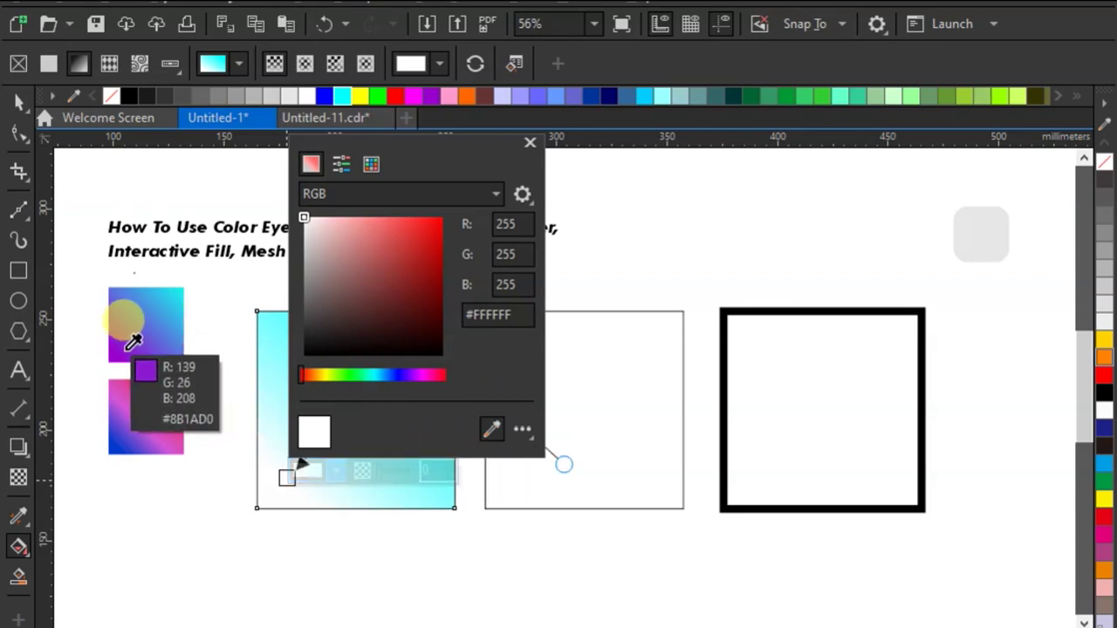
{"action": "left_click", "coordinate": [131, 339]}
{"action": "left_click", "coordinate": [303, 497]}
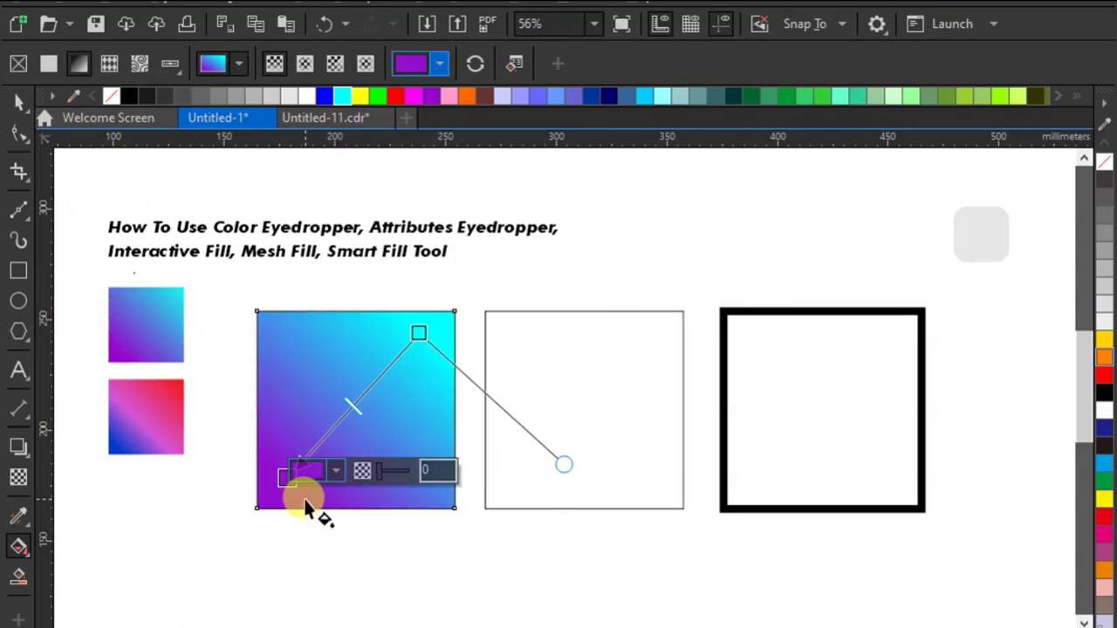
{"action": "left_click", "coordinate": [613, 421]}
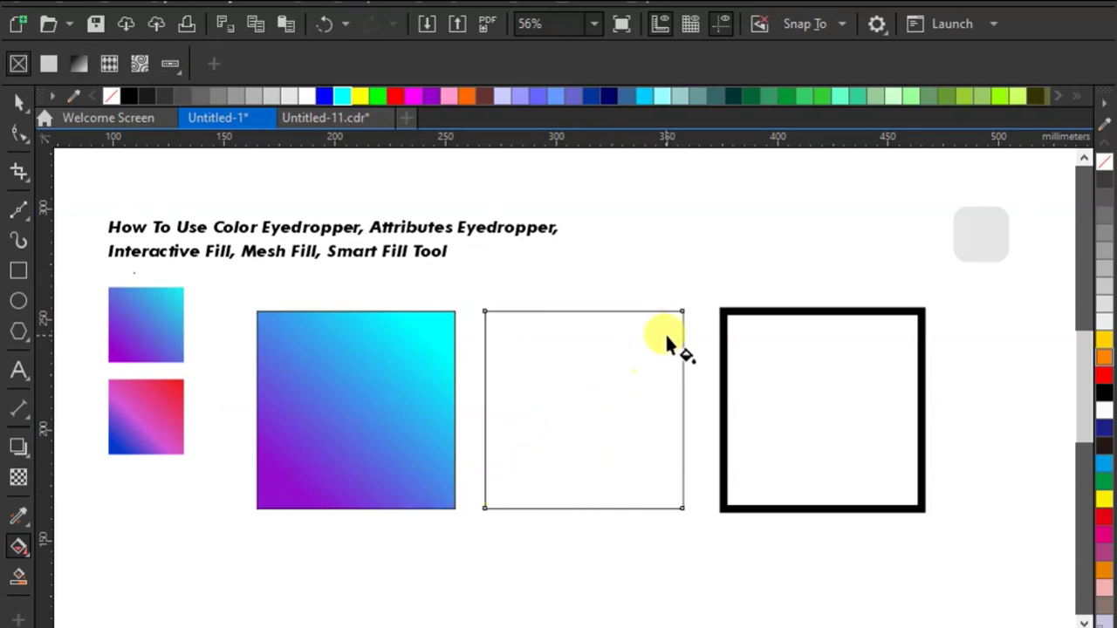
{"action": "mouse_move", "coordinate": [662, 333]}
{"action": "left_mouse_down"}
{"action": "mouse_move", "coordinate": [535, 478]}
{"action": "mouse_move", "coordinate": [644, 341]}
{"action": "left_mouse_up"}
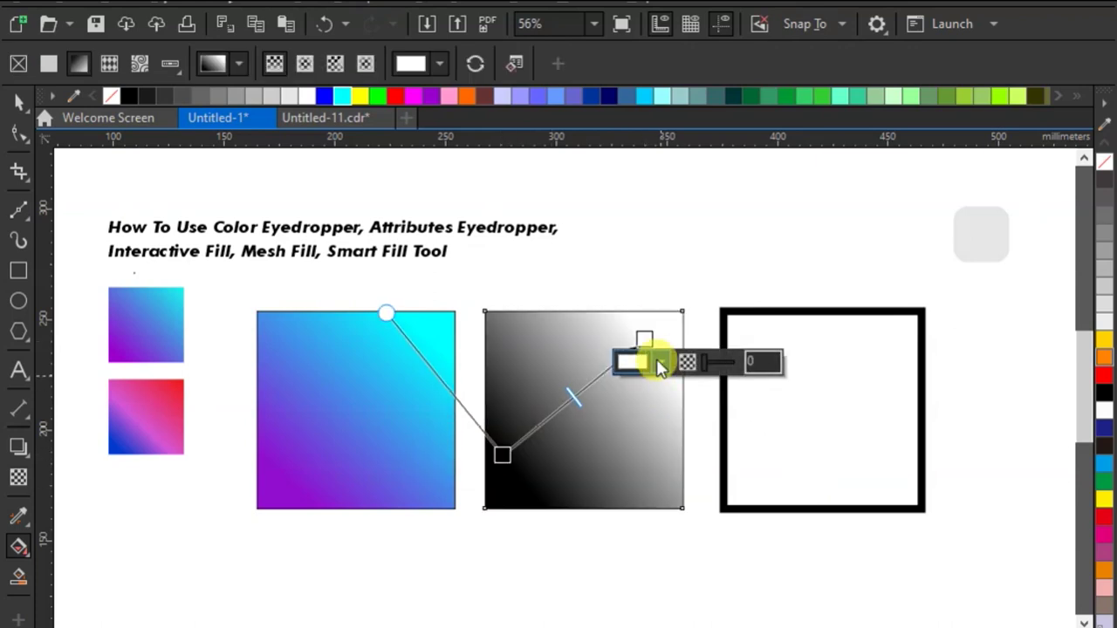
Set the middle gradient's end node to red and start node to blue from the lower sample
{"action": "left_click", "coordinate": [785, 611]}
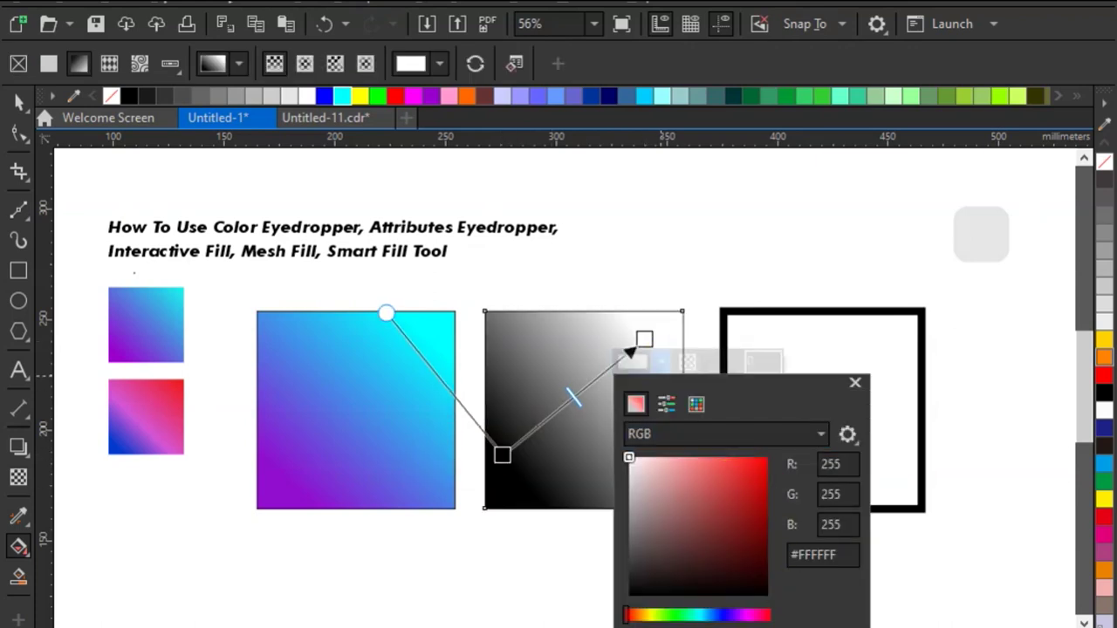
{"action": "left_click", "coordinate": [177, 386]}
{"action": "left_click", "coordinate": [500, 452]}
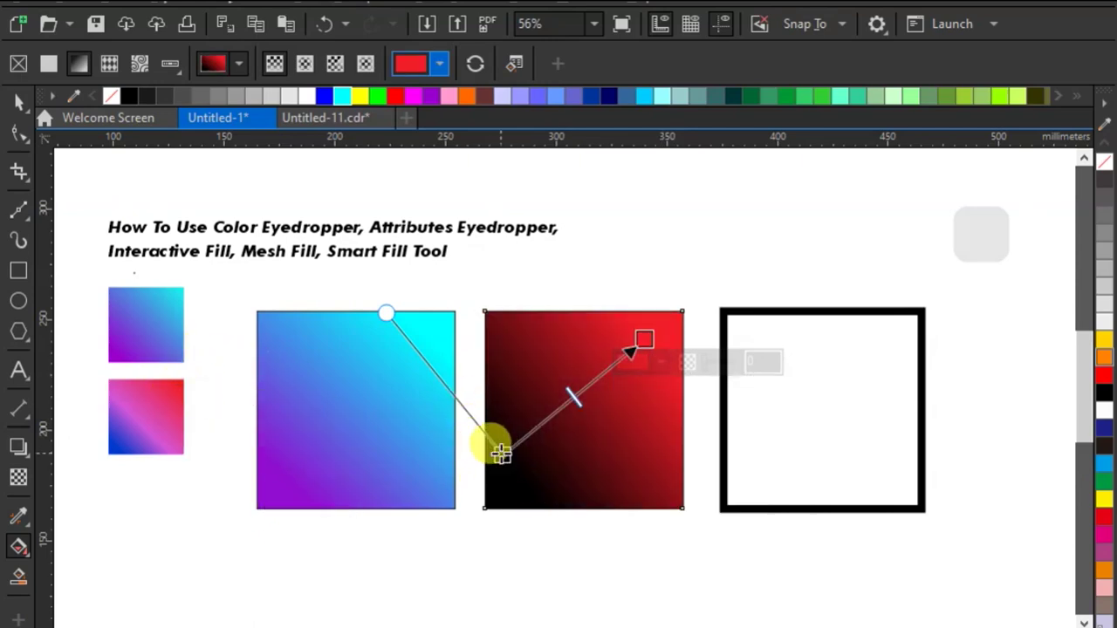
{"action": "left_click", "coordinate": [519, 479]}
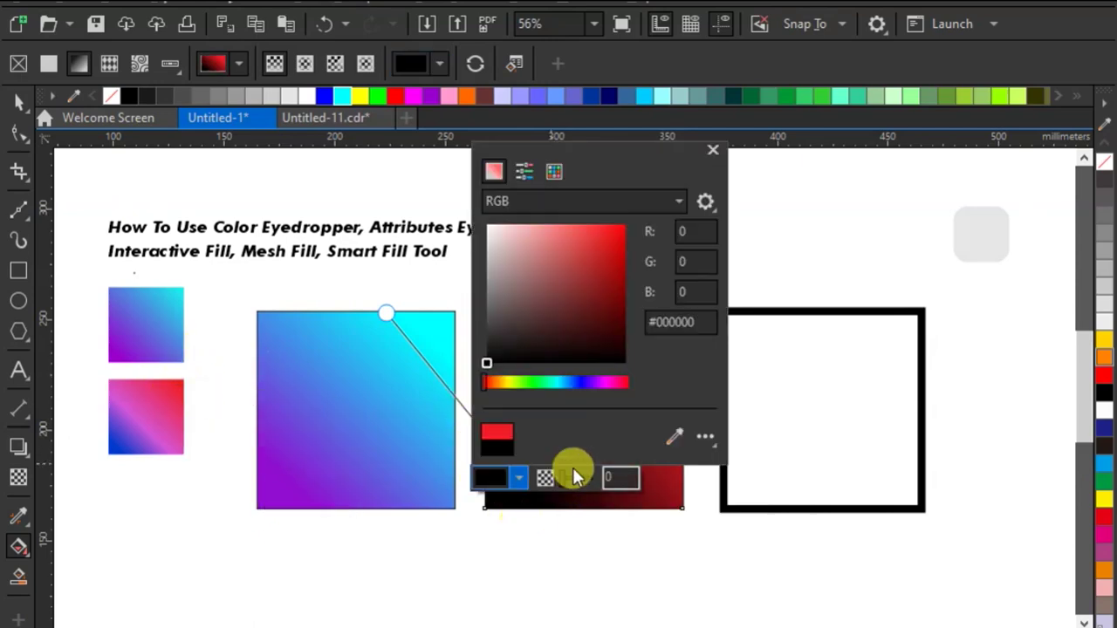
{"action": "left_click", "coordinate": [675, 436]}
{"action": "left_click", "coordinate": [127, 439]}
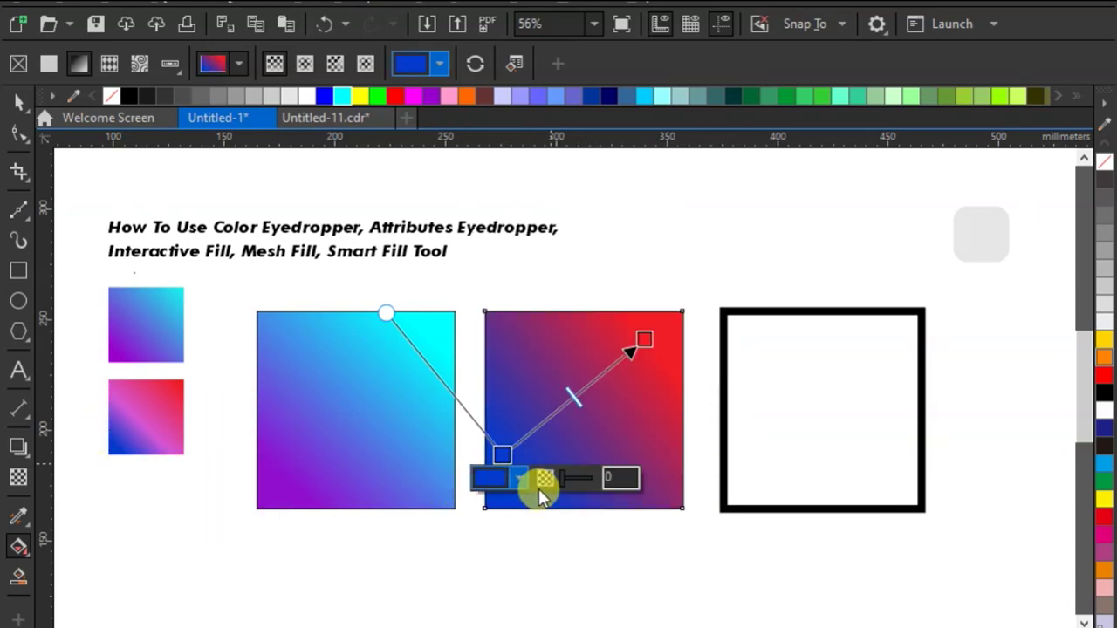
Add a pink midpoint node sampled from the lower sample and delete the extra node
{"action": "double_click", "coordinate": [549, 414]}
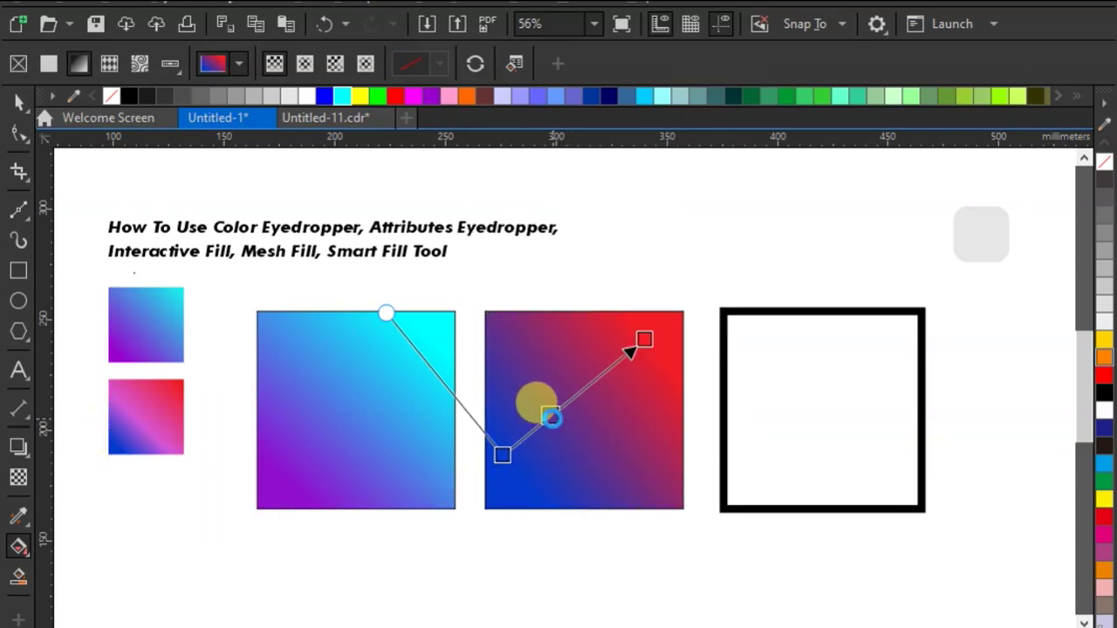
{"action": "double_click", "coordinate": [592, 384]}
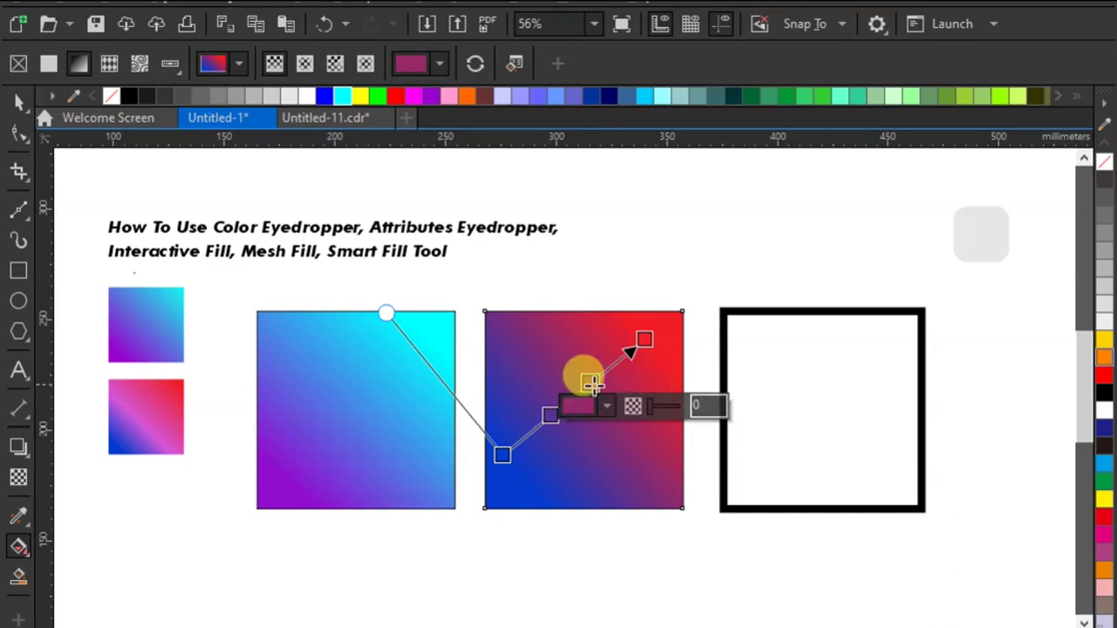
{"action": "left_click", "coordinate": [609, 403]}
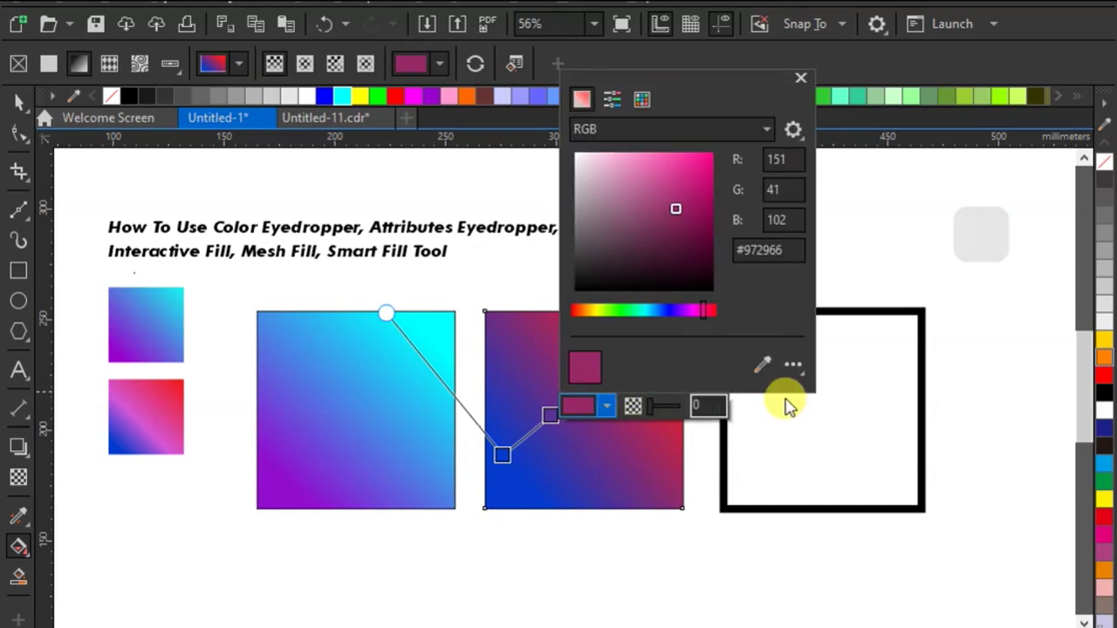
{"action": "left_click", "coordinate": [762, 365]}
{"action": "left_click", "coordinate": [143, 401]}
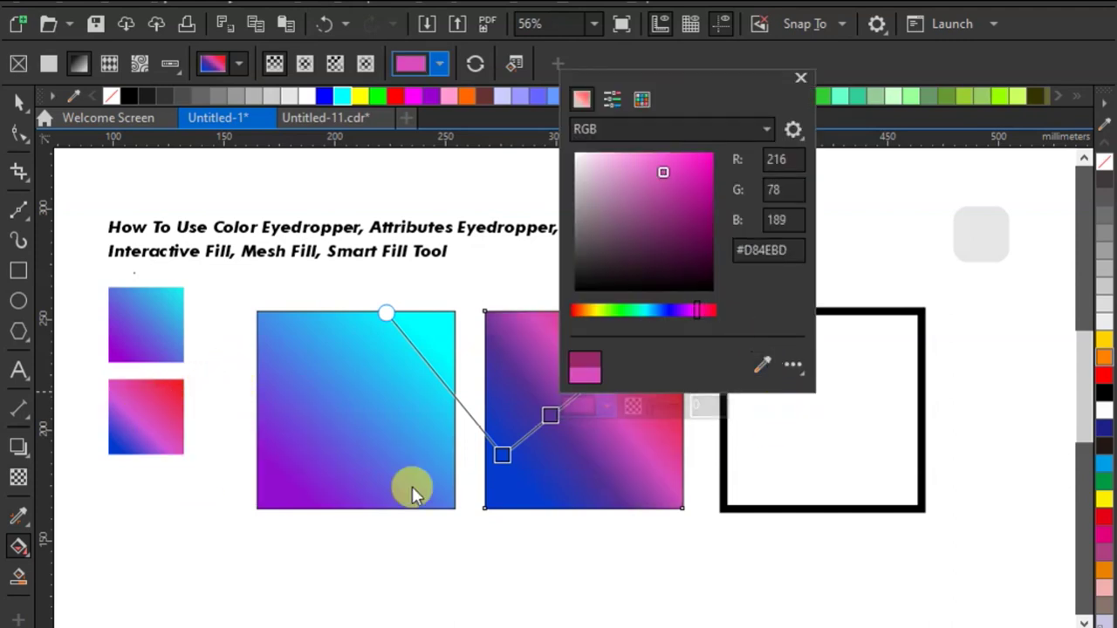
{"action": "left_click", "coordinate": [542, 422]}
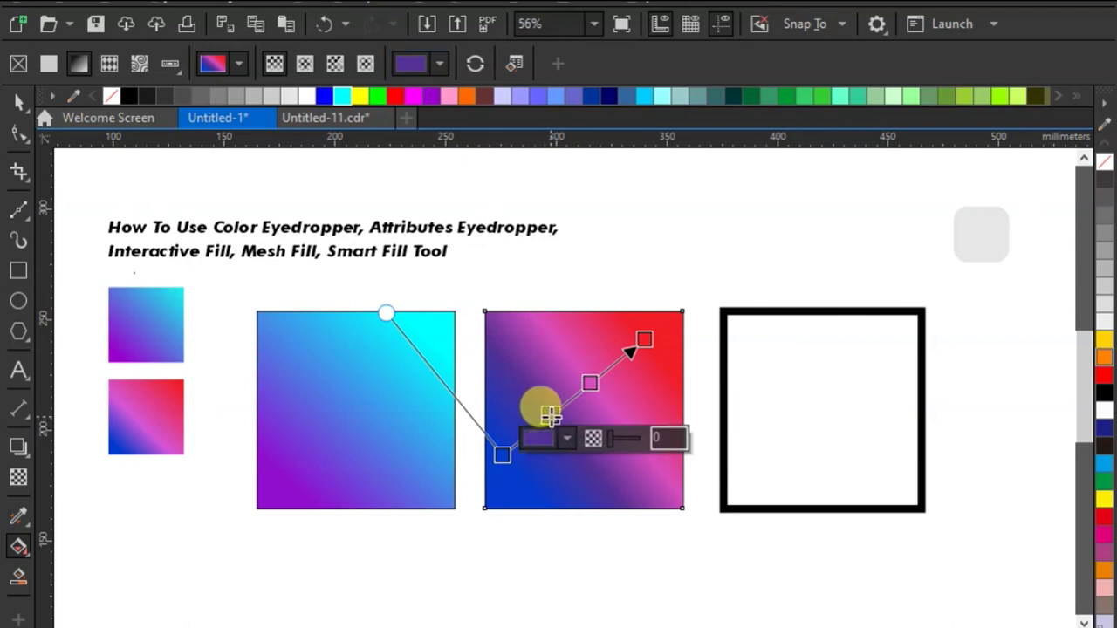
{"action": "key", "text": "Delete"}
Drag the gradient handles into a bottom-left to top-right diagonal, then deselect the square
{"action": "left_click", "coordinate": [589, 382]}
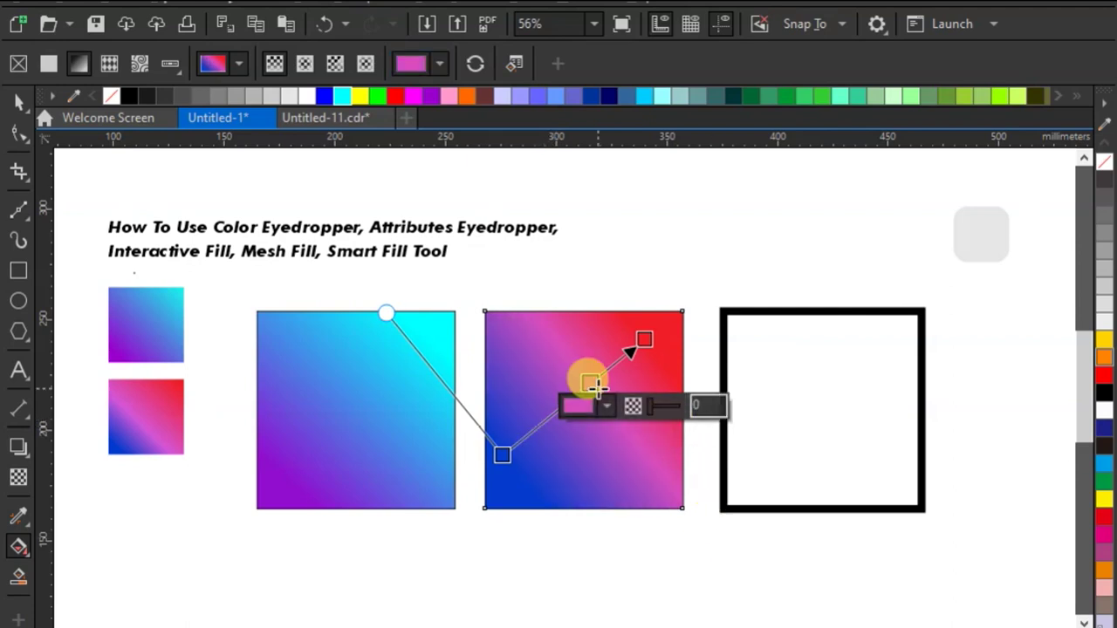
{"action": "left_click_drag", "start_coordinate": [589, 382], "coordinate": [569, 390]}
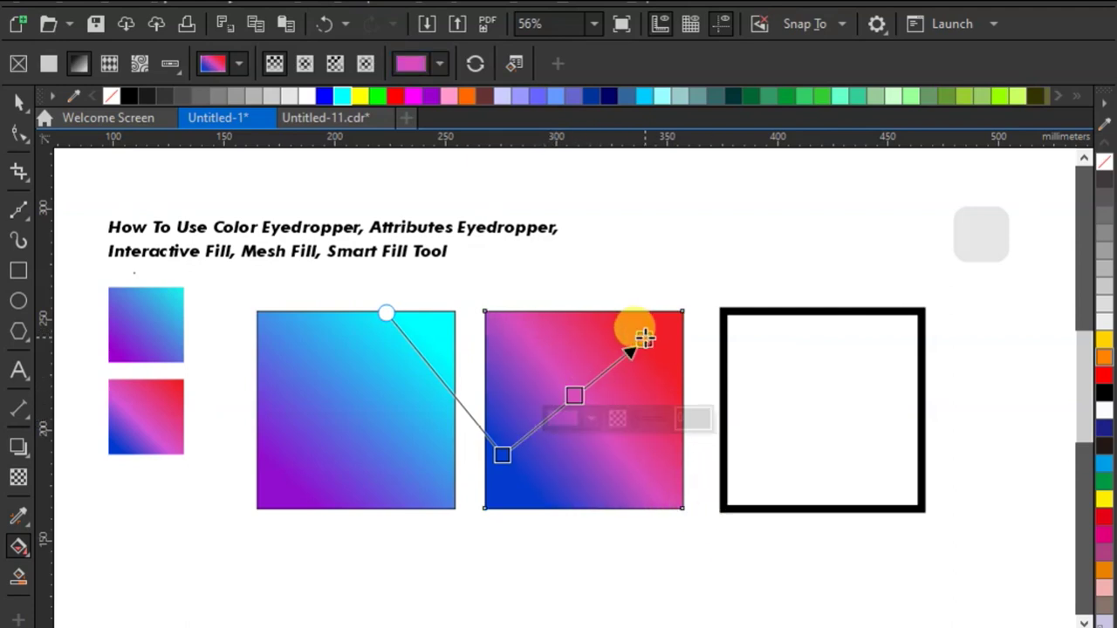
{"action": "left_click_drag", "start_coordinate": [643, 333], "coordinate": [636, 321]}
{"action": "left_click_drag", "start_coordinate": [501, 454], "coordinate": [486, 506]}
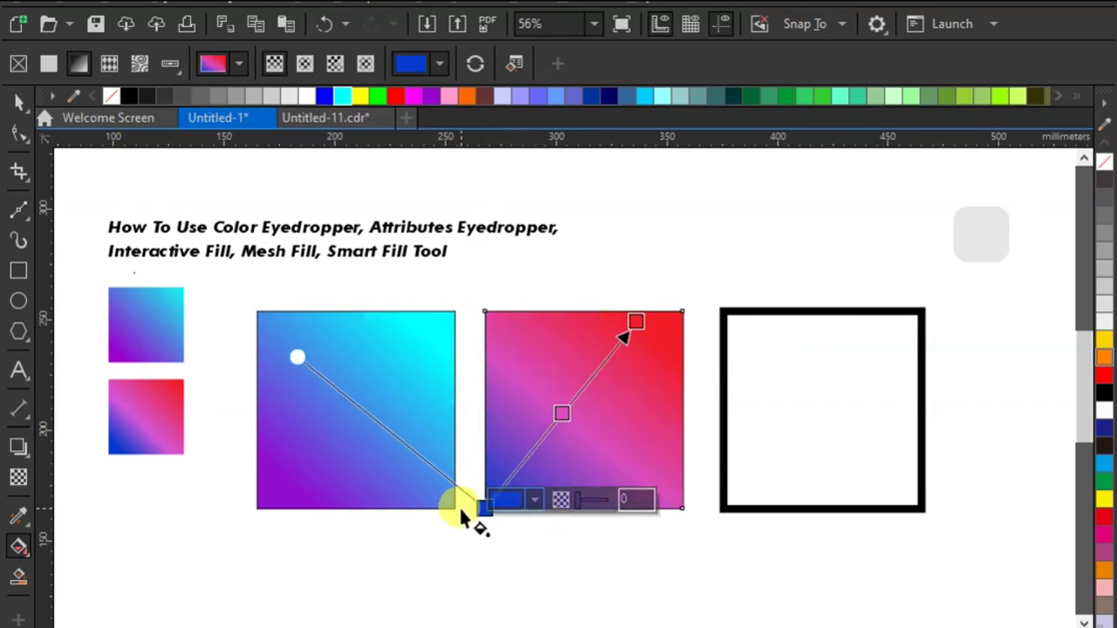
{"action": "mouse_move", "coordinate": [479, 509]}
{"action": "left_mouse_down"}
{"action": "mouse_move", "coordinate": [650, 499]}
{"action": "mouse_move", "coordinate": [493, 506]}
{"action": "left_mouse_up"}
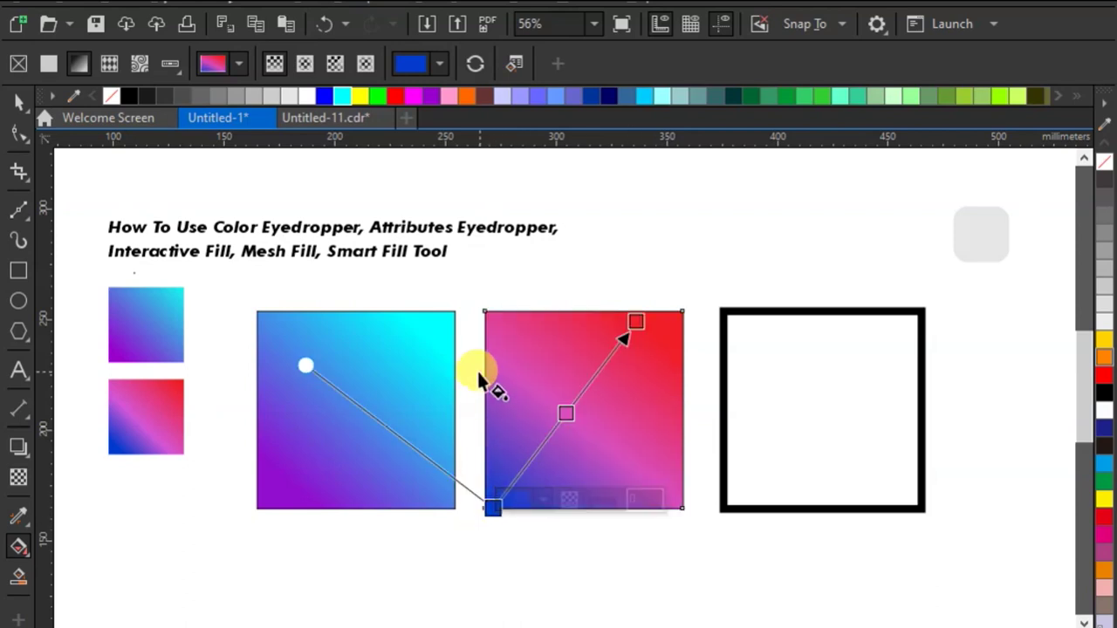
{"action": "left_click", "coordinate": [19, 102]}
{"action": "left_click", "coordinate": [486, 204]}
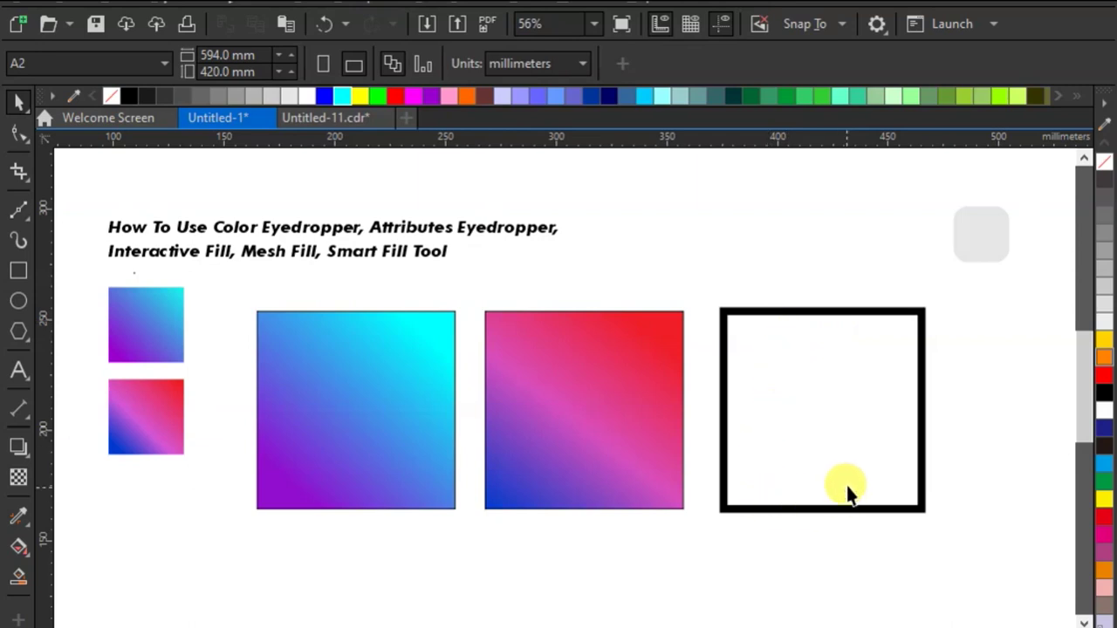
{"action": "left_click", "coordinate": [754, 325]}
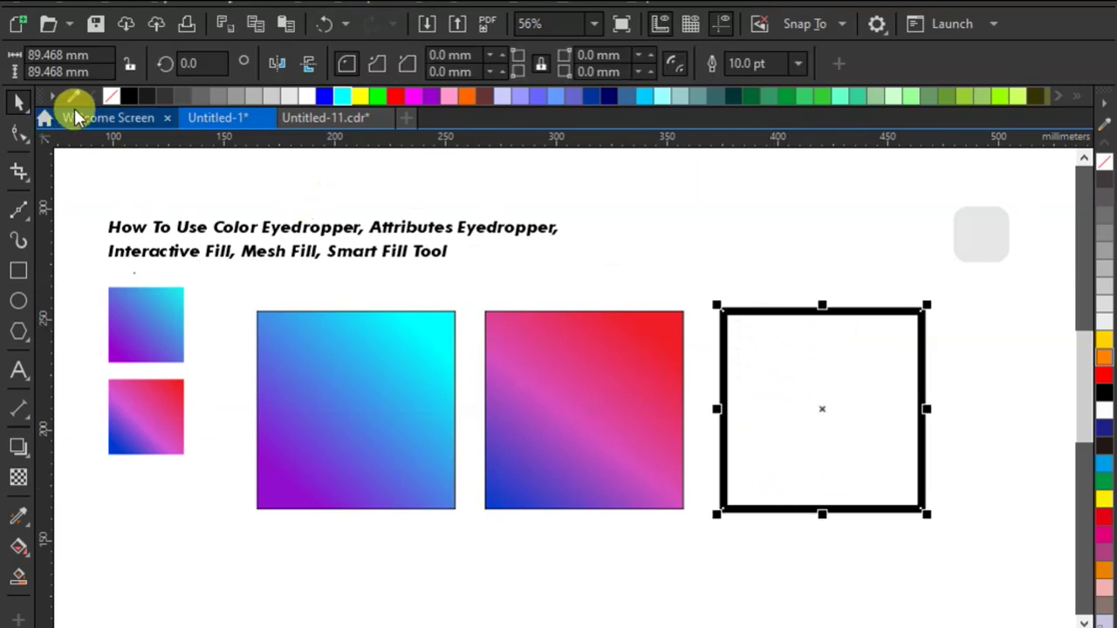
Fill the right square red with a 24 pt black outline, then convert the outline to an object
{"action": "left_click", "coordinate": [394, 96]}
{"action": "right_click", "coordinate": [113, 96]}
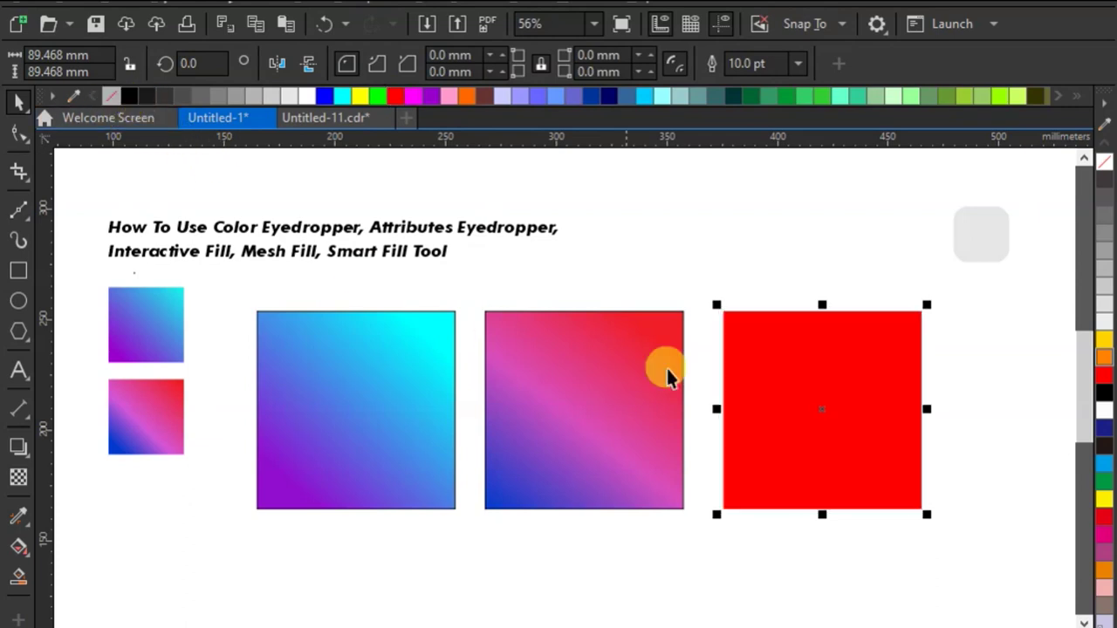
{"action": "right_click", "coordinate": [131, 96]}
{"action": "left_click", "coordinate": [799, 66]}
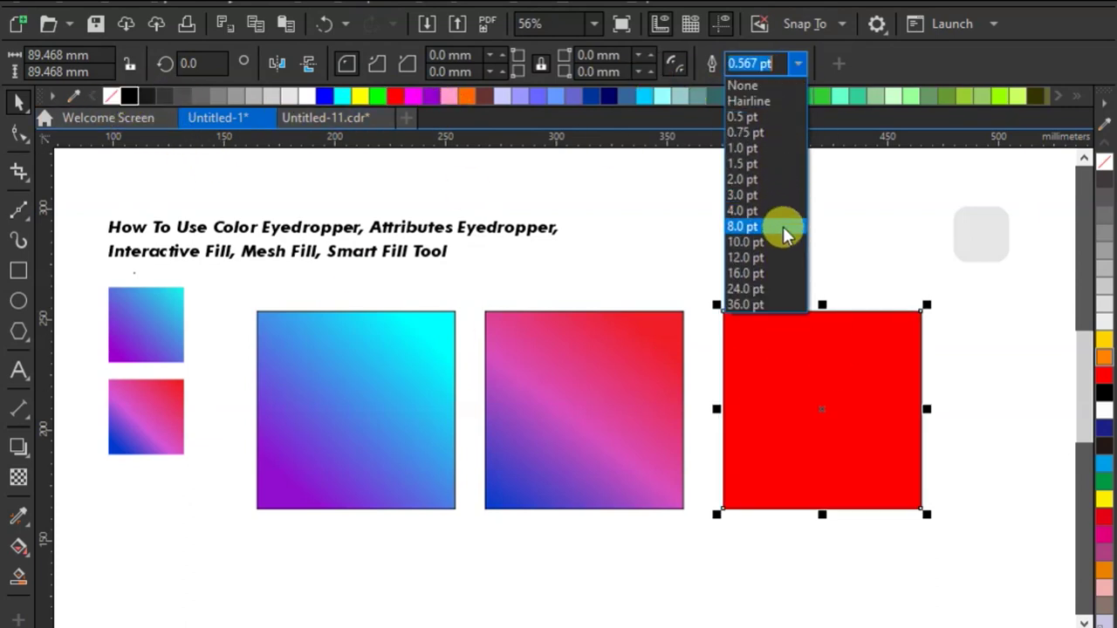
{"action": "left_click", "coordinate": [782, 291]}
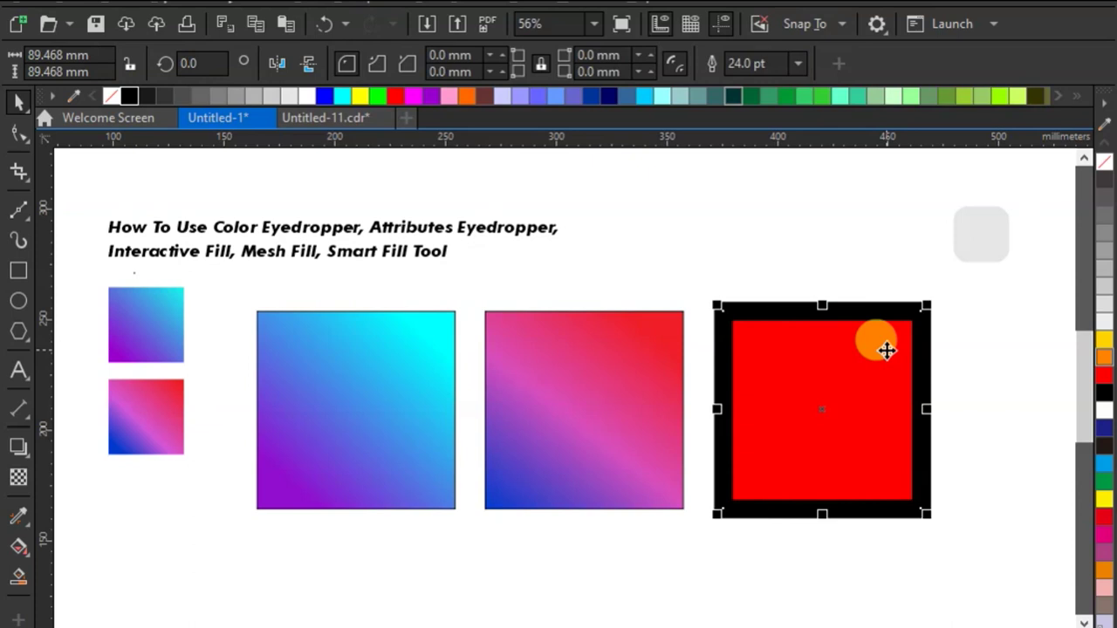
{"action": "key", "text": "ctrl+shift+q"}
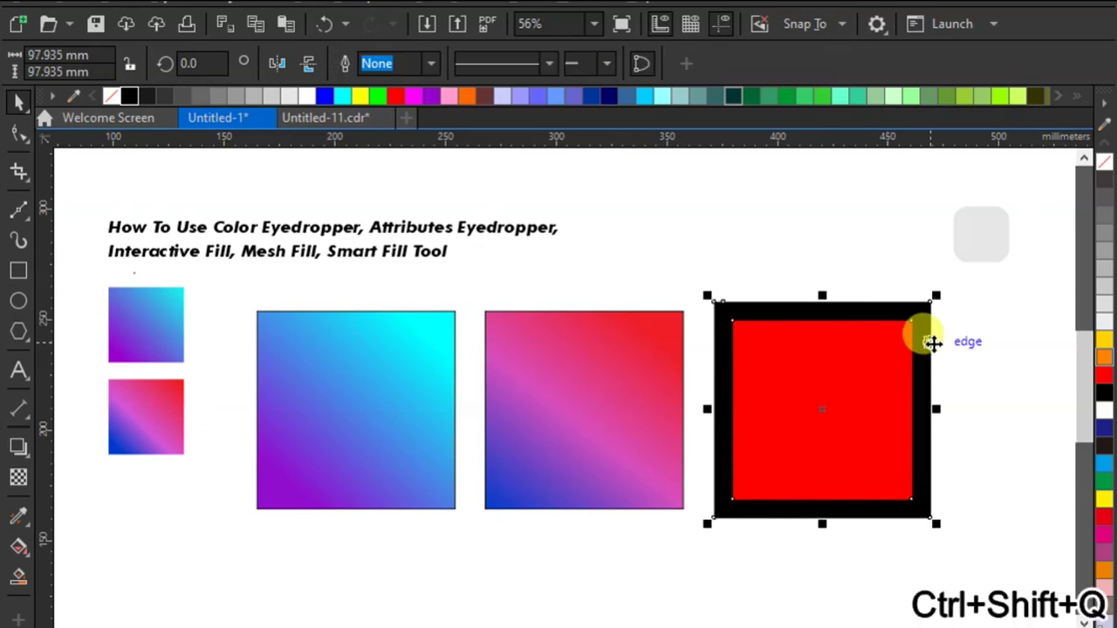
Delete the red inner square to leave a hollow black frame, undoing an accidental move
{"action": "left_click", "coordinate": [886, 390]}
{"action": "key", "text": "Delete"}
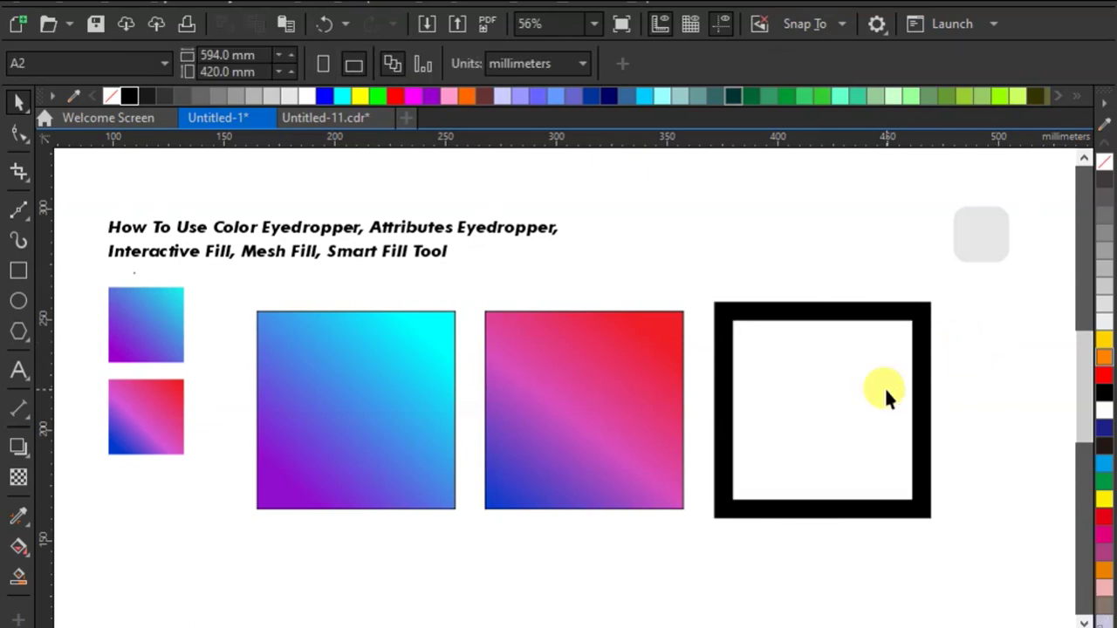
{"action": "left_click_drag", "start_coordinate": [827, 314], "coordinate": [913, 345]}
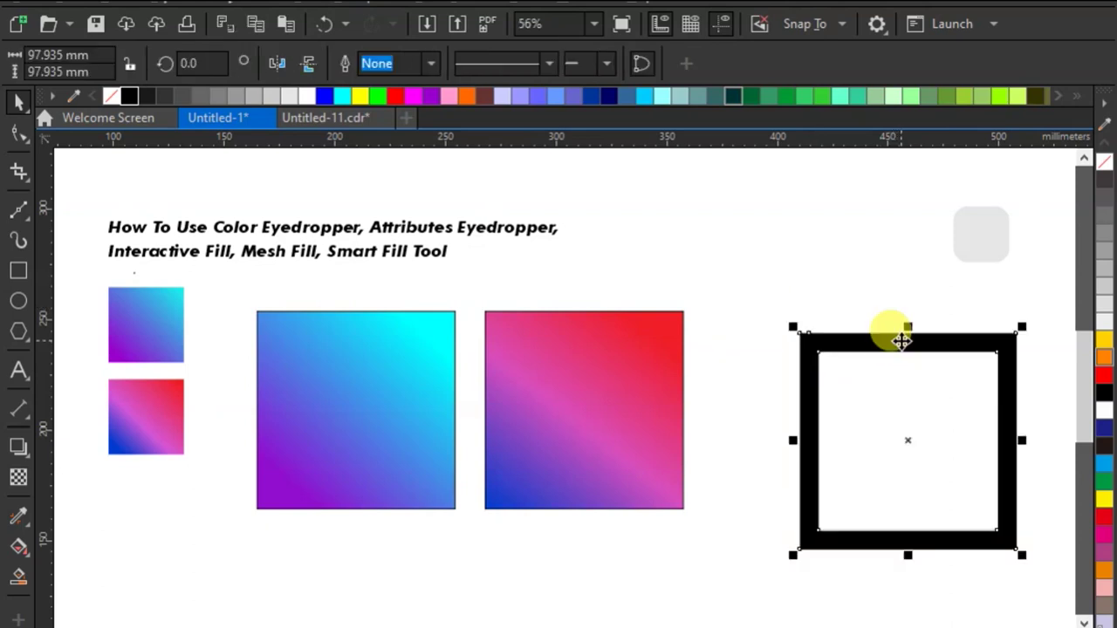
{"action": "left_click", "coordinate": [323, 26]}
{"action": "left_click", "coordinate": [764, 257]}
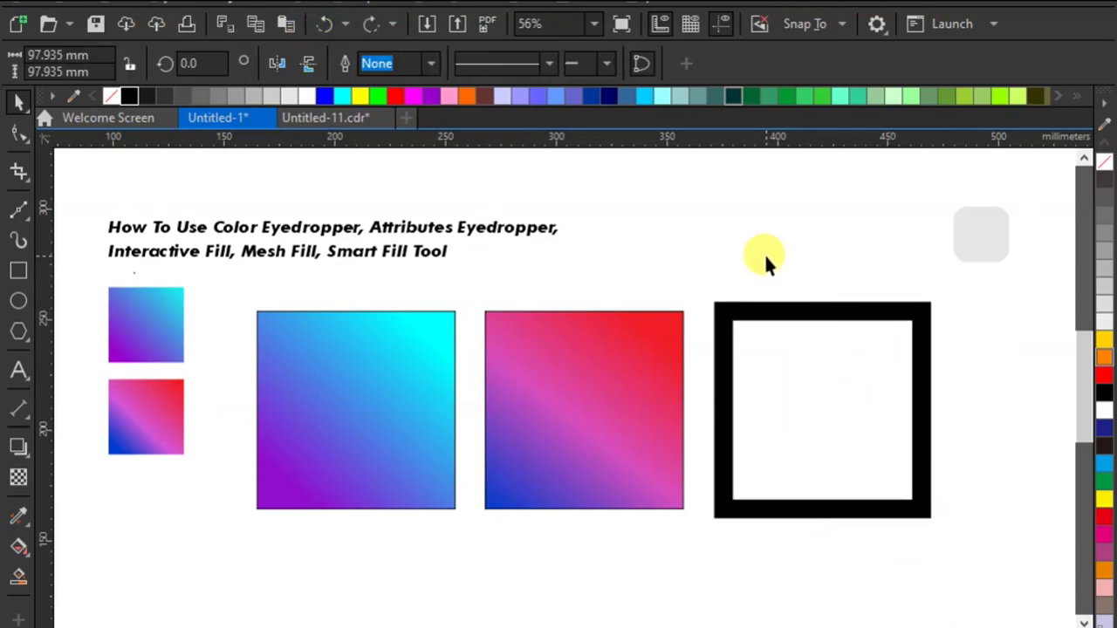
Copy the lower sample's blue-pink-red gradient onto the black frame and remove both large squares' outlines
{"action": "left_click", "coordinate": [25, 523]}
{"action": "left_click", "coordinate": [66, 541]}
{"action": "left_click", "coordinate": [151, 389]}
{"action": "left_click", "coordinate": [801, 312]}
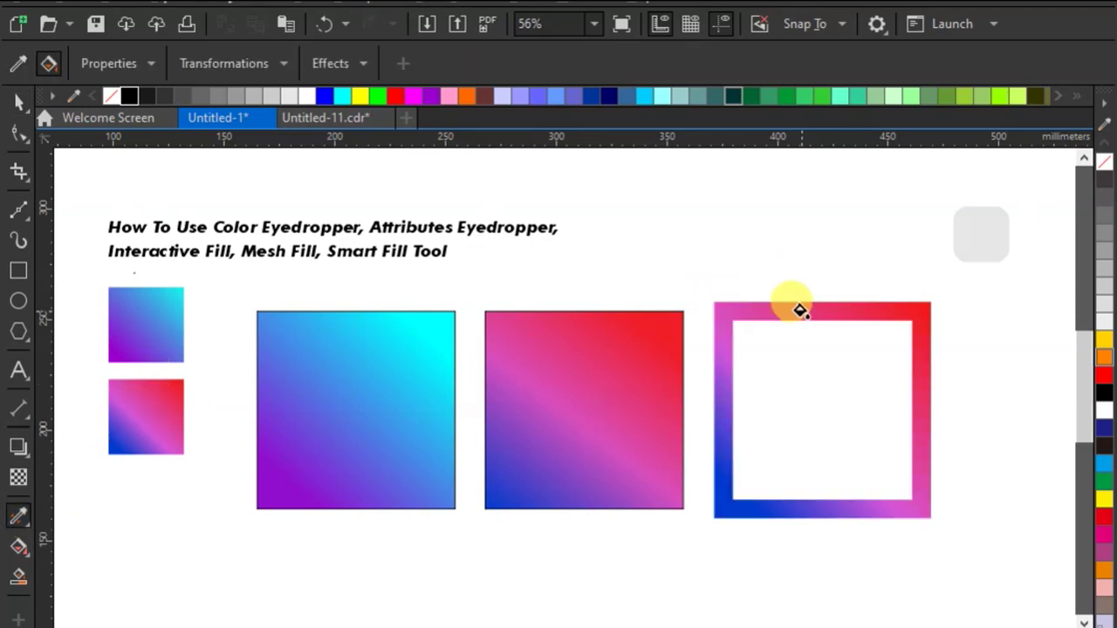
{"action": "left_click", "coordinate": [17, 101]}
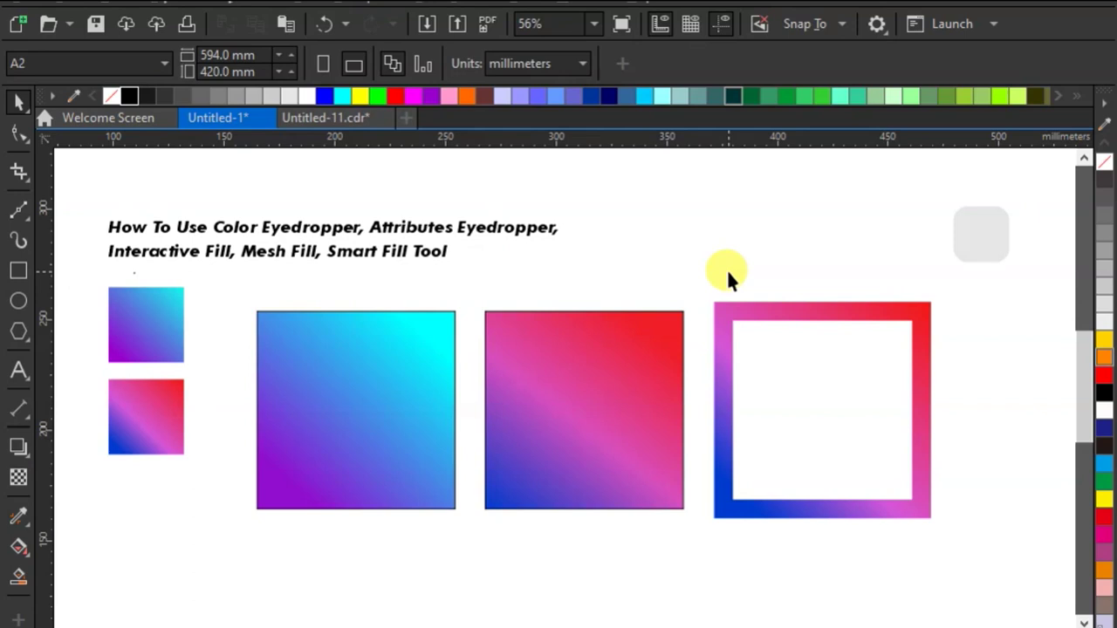
{"action": "left_click_drag", "start_coordinate": [727, 269], "coordinate": [232, 561]}
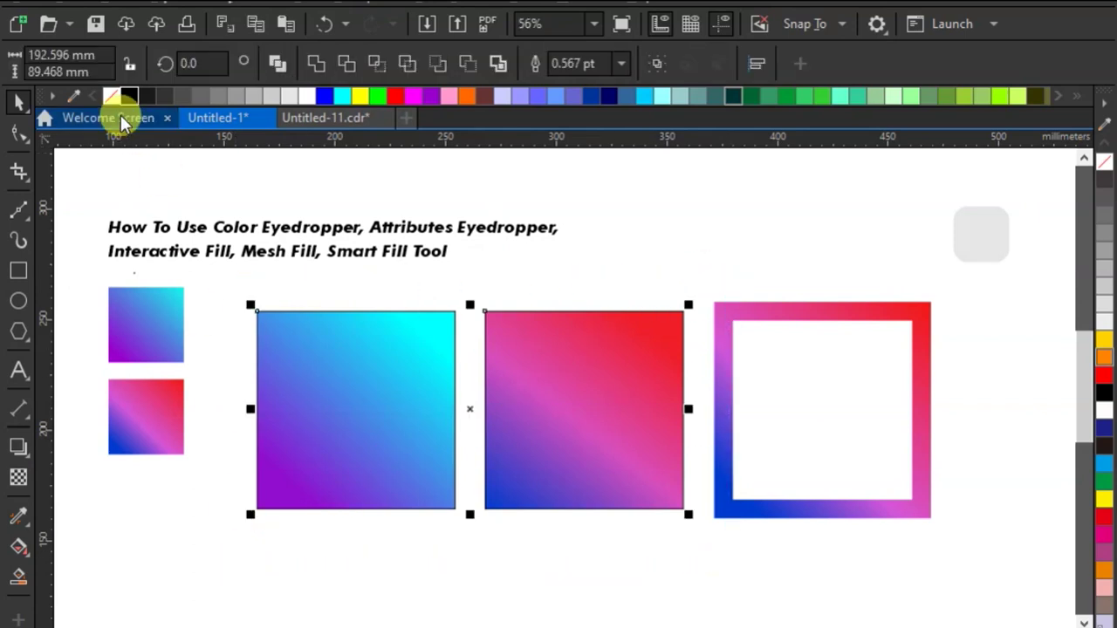
{"action": "right_click", "coordinate": [115, 91]}
Deselect the squares and select the large blob
{"action": "left_click", "coordinate": [725, 250]}
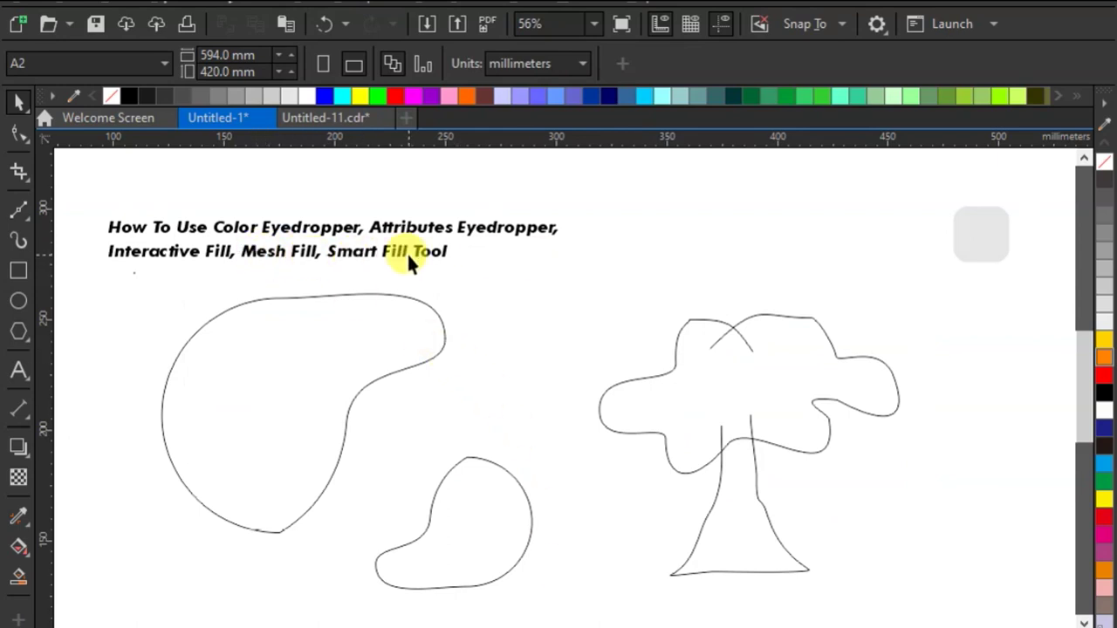
{"action": "left_click", "coordinate": [242, 398]}
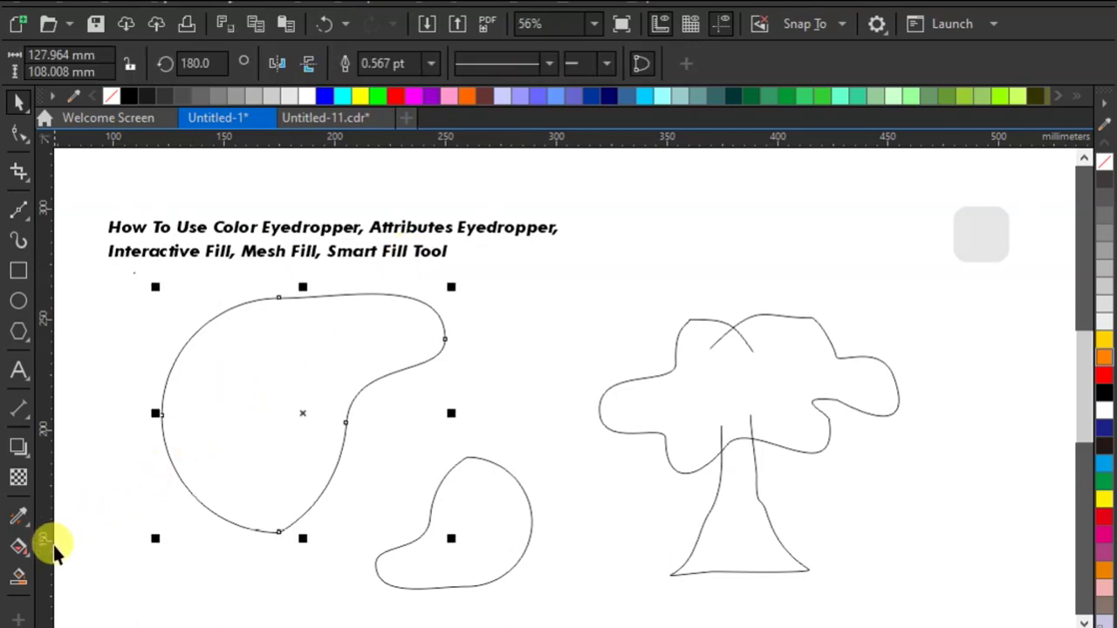
Apply a mesh fill to the large blob and expand it to 3 columns by 2 rows
{"action": "left_click", "coordinate": [30, 556]}
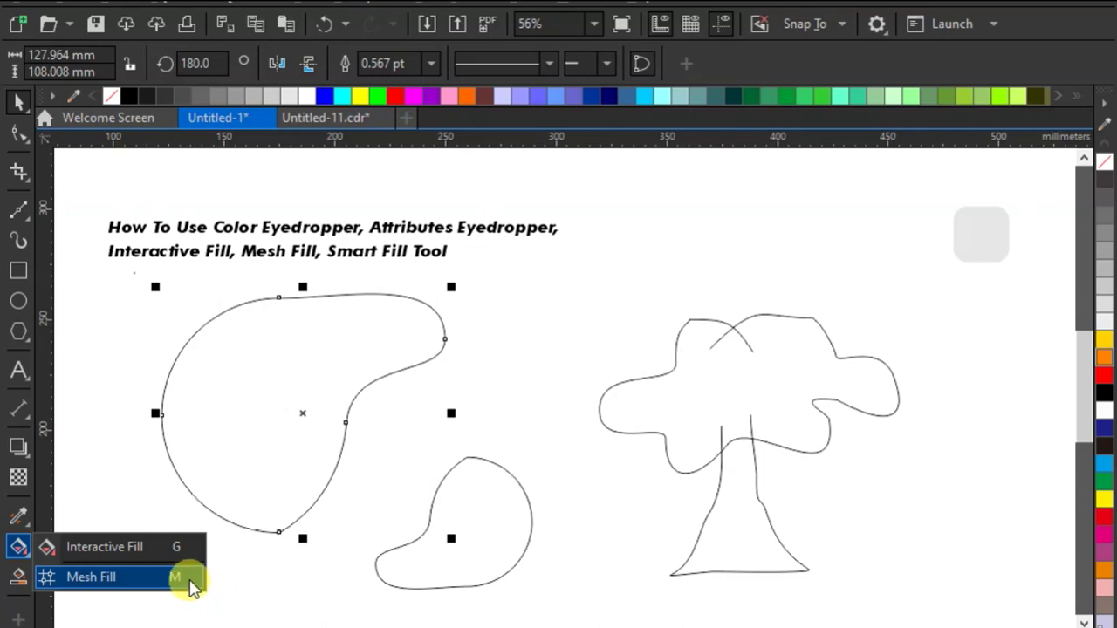
{"action": "left_click", "coordinate": [96, 576]}
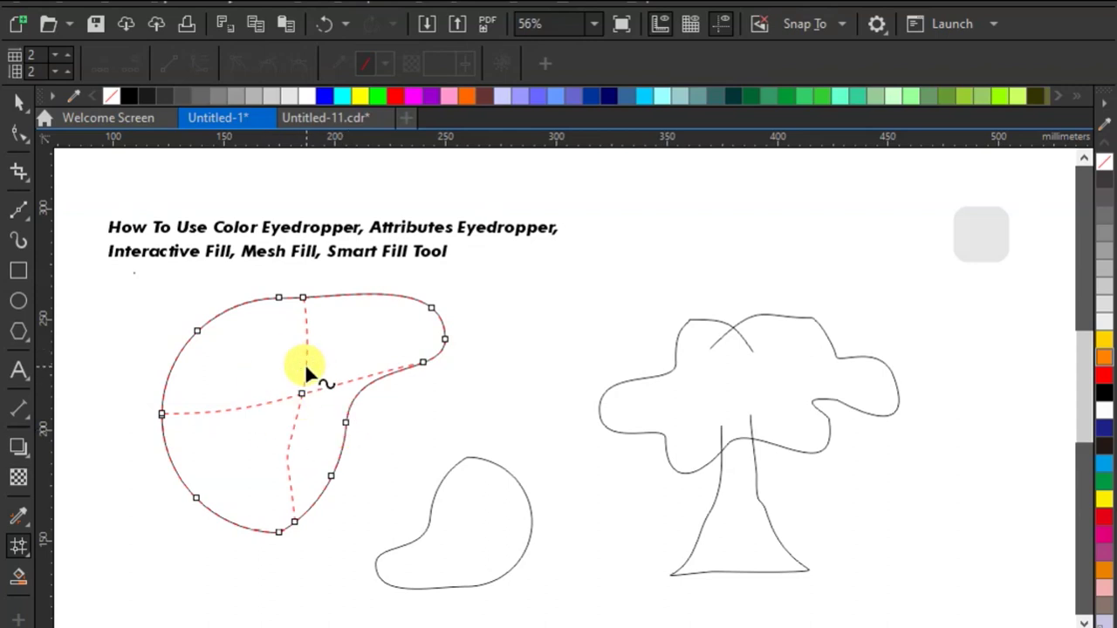
{"action": "left_click", "coordinate": [68, 55]}
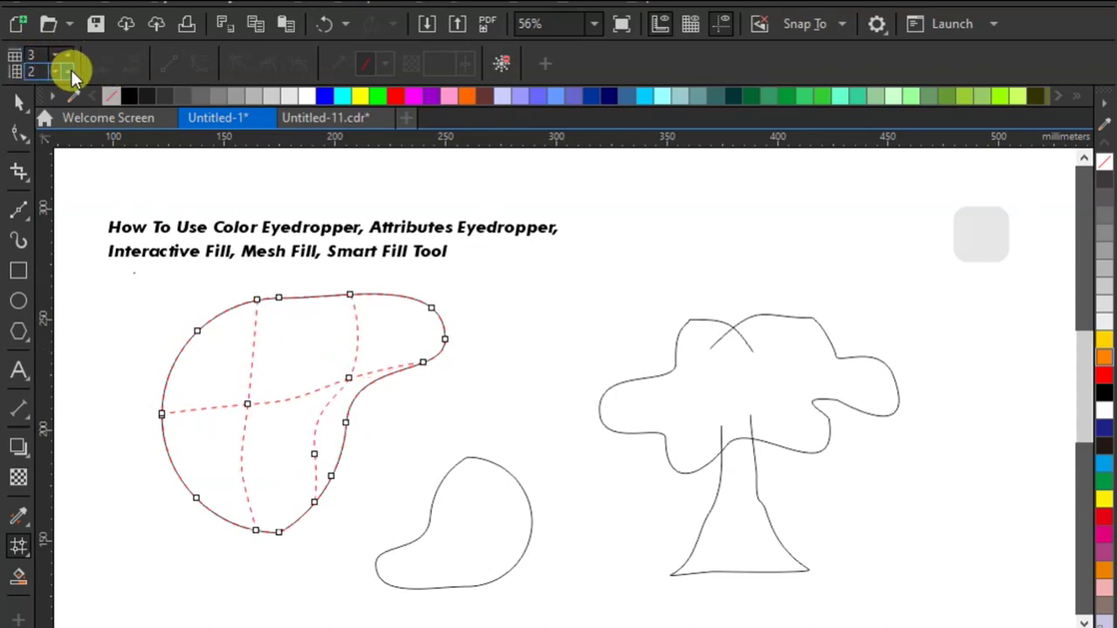
Undo the brief 3-row mesh attempt, restoring the large blob's 3-by-2 grid and reselecting its left nodes
{"action": "left_click", "coordinate": [70, 69]}
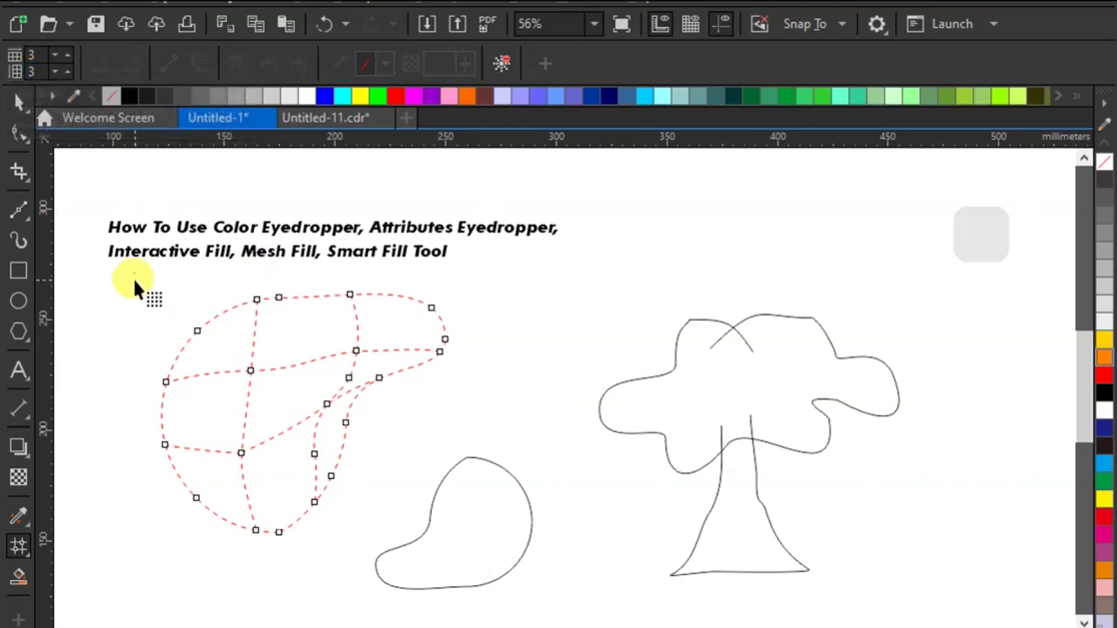
{"action": "left_click_drag", "start_coordinate": [296, 378], "coordinate": [297, 380]}
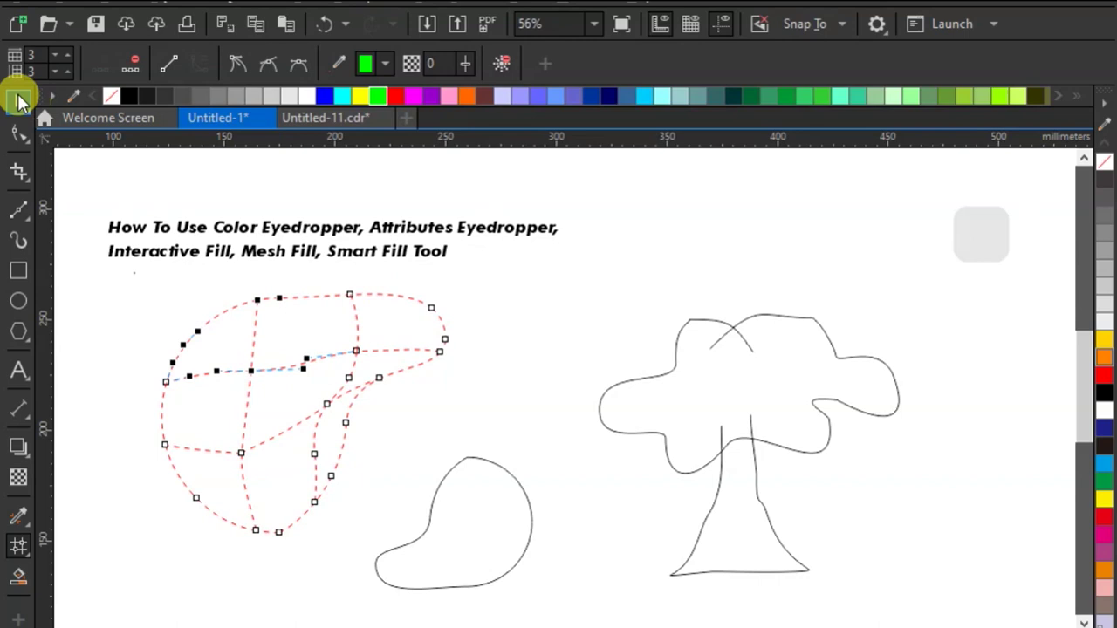
{"action": "left_click", "coordinate": [18, 102]}
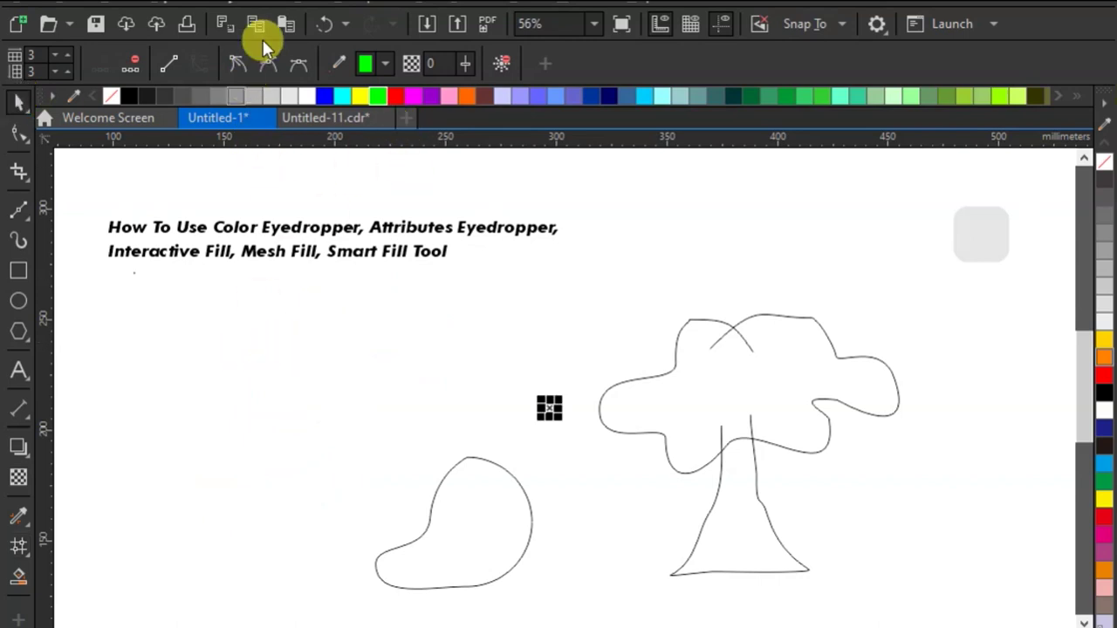
{"action": "left_click", "coordinate": [321, 24]}
{"action": "left_click", "coordinate": [325, 23]}
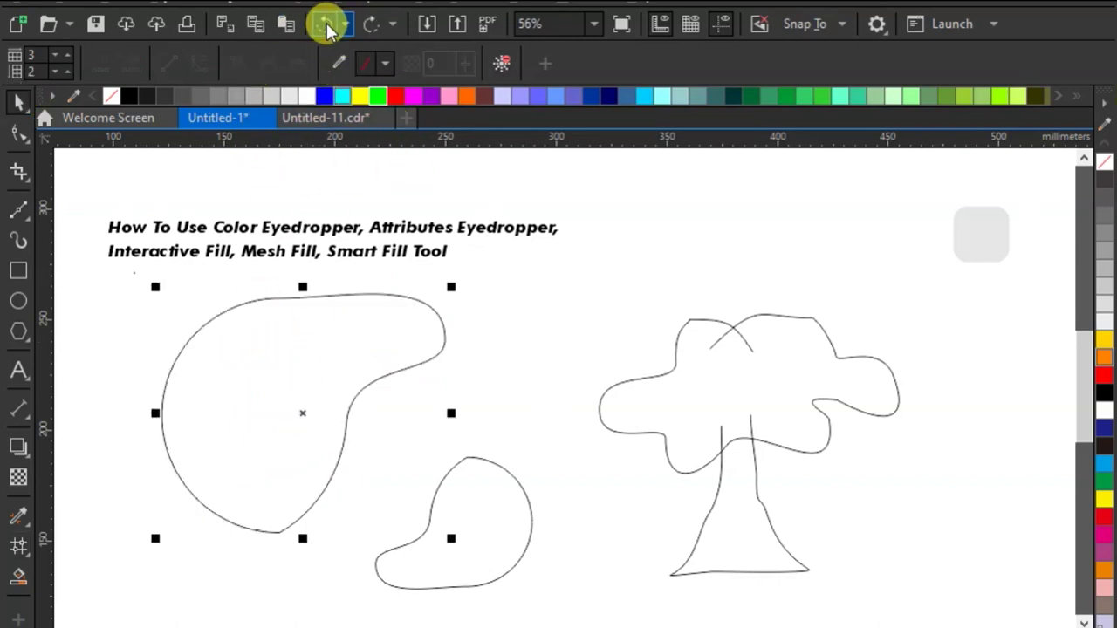
{"action": "key", "text": "m"}
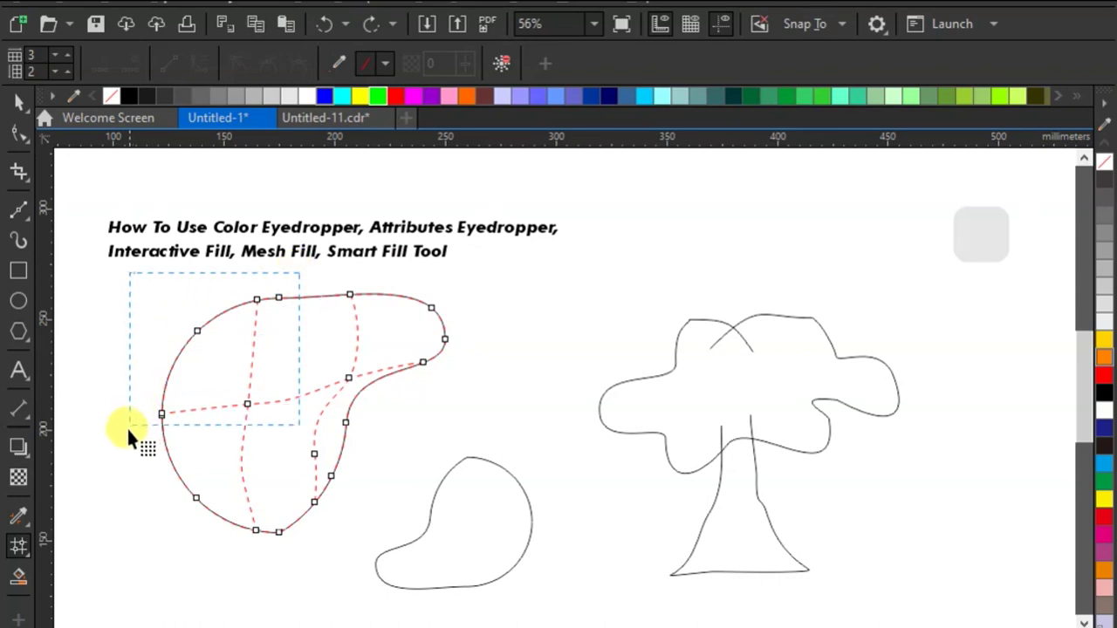
{"action": "left_click_drag", "start_coordinate": [299, 273], "coordinate": [127, 426]}
Colour the large blob's mesh nodes green on the left, red on the right and magenta along the bottom
{"action": "left_click", "coordinate": [378, 96]}
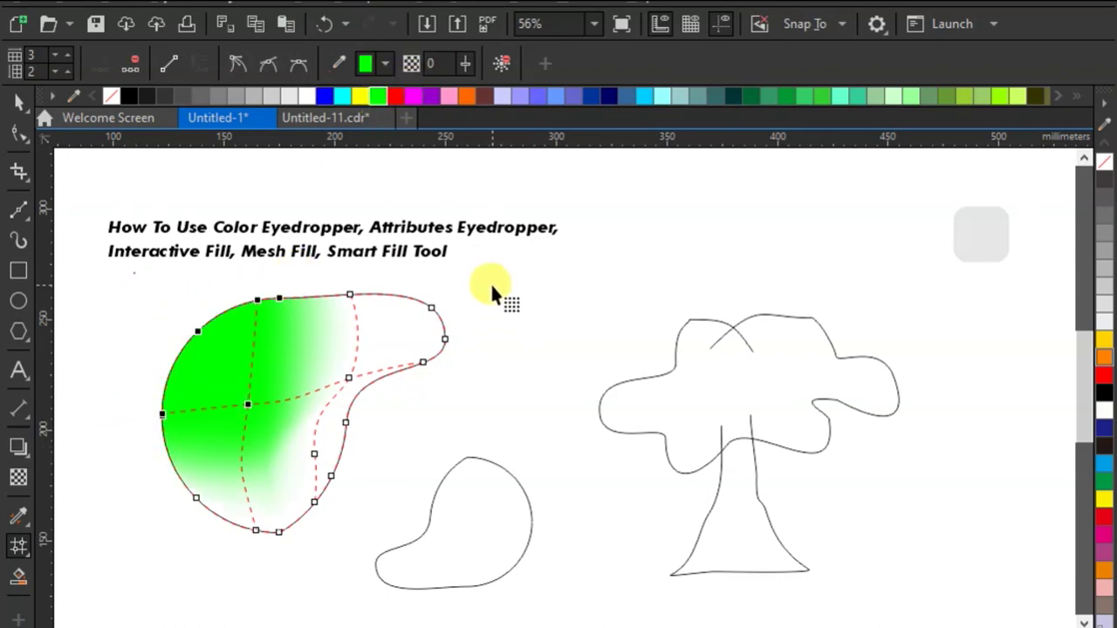
{"action": "left_click_drag", "start_coordinate": [328, 397], "coordinate": [328, 394]}
{"action": "left_click", "coordinate": [396, 96]}
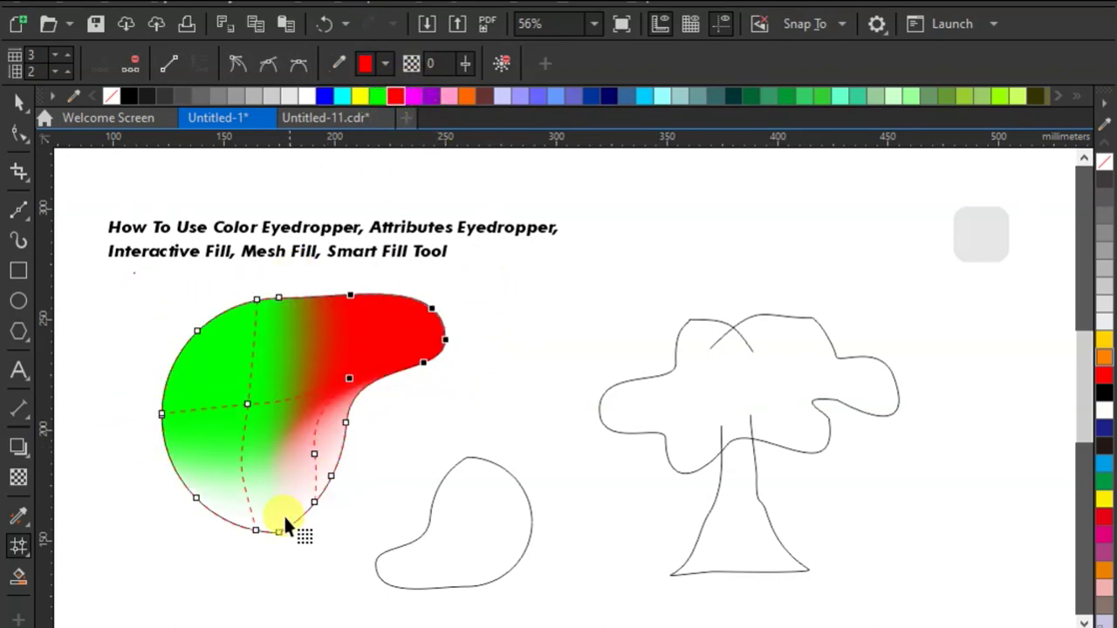
{"action": "left_click_drag", "start_coordinate": [368, 454], "coordinate": [370, 421]}
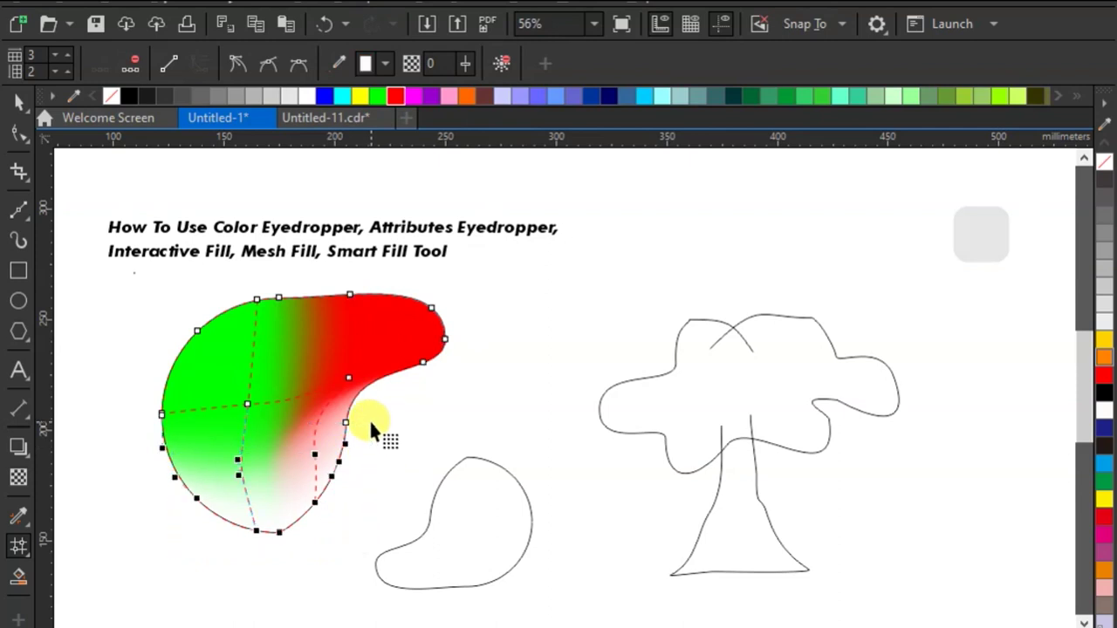
{"action": "left_click", "coordinate": [415, 94]}
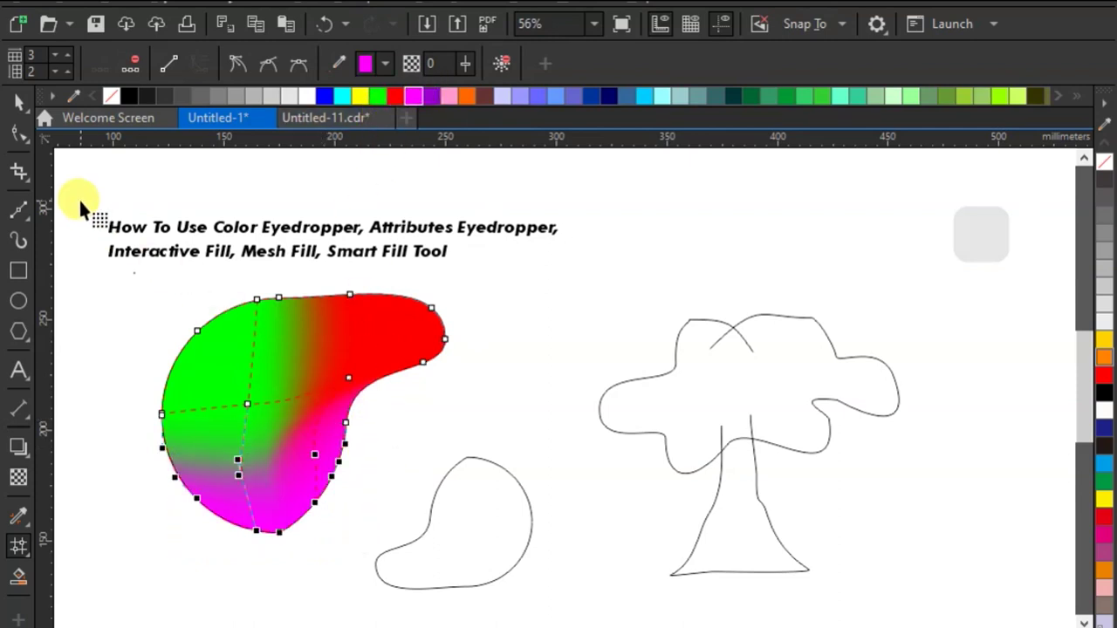
Add mesh lines in the green area and pull a lower-edge node inward to spread the red
{"action": "left_click", "coordinate": [248, 391]}
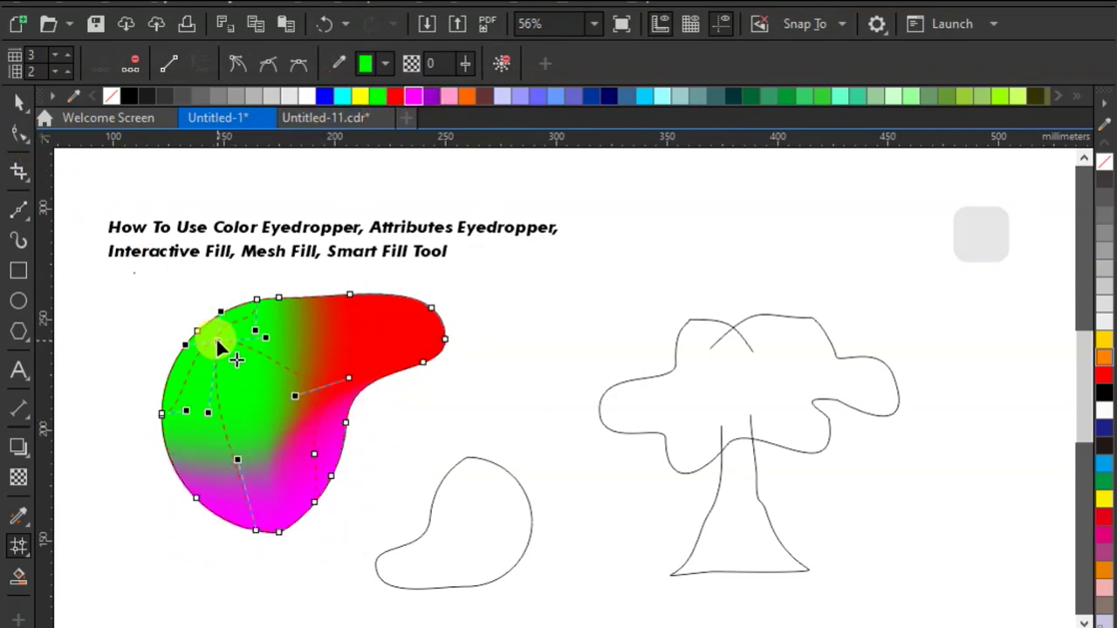
{"action": "double_click", "coordinate": [219, 333]}
{"action": "left_click", "coordinate": [348, 377]}
{"action": "left_click_drag", "start_coordinate": [347, 377], "coordinate": [295, 463]}
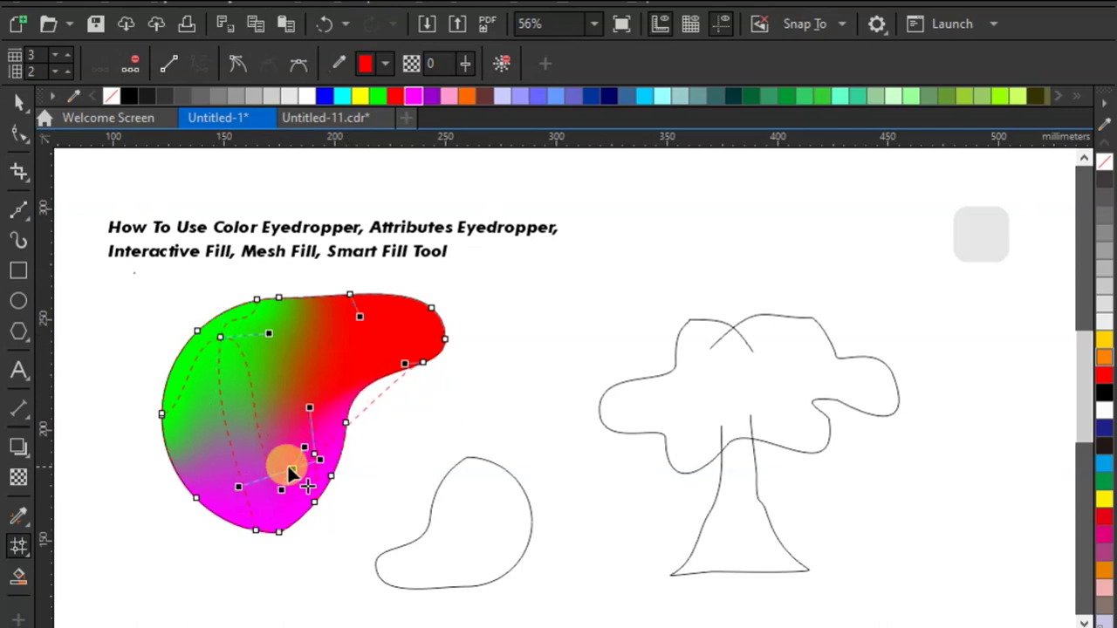
Bend a mesh line in the green area, then undo three unwanted mesh edits
{"action": "mouse_move", "coordinate": [221, 336]}
{"action": "left_mouse_down"}
{"action": "mouse_move", "coordinate": [229, 339]}
{"action": "mouse_move", "coordinate": [203, 324]}
{"action": "left_mouse_up"}
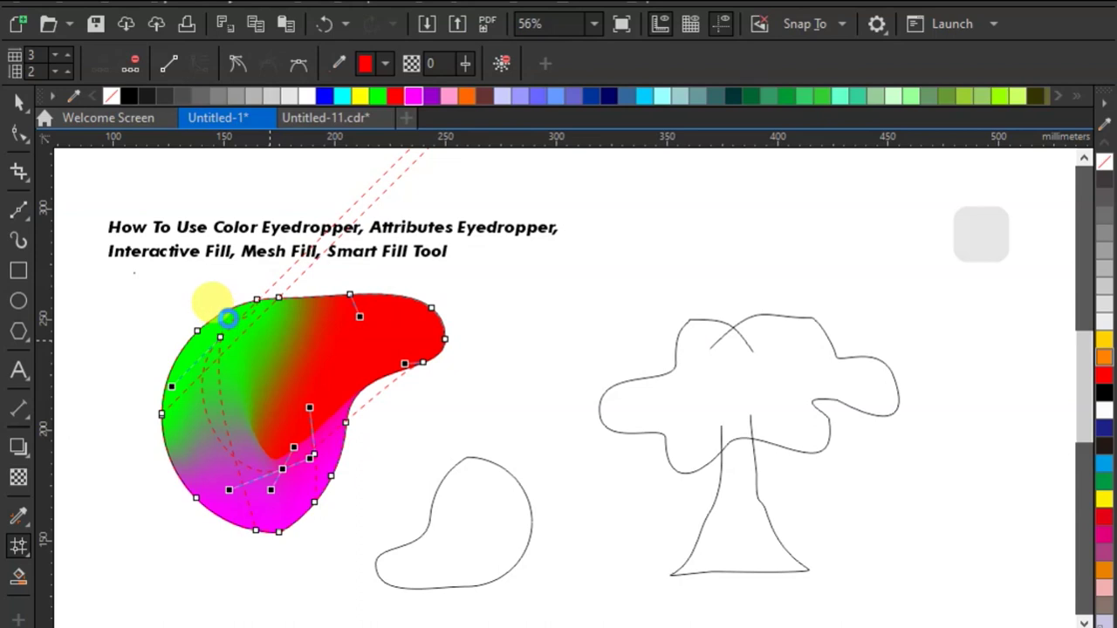
{"action": "key", "text": "ctrl+z"}
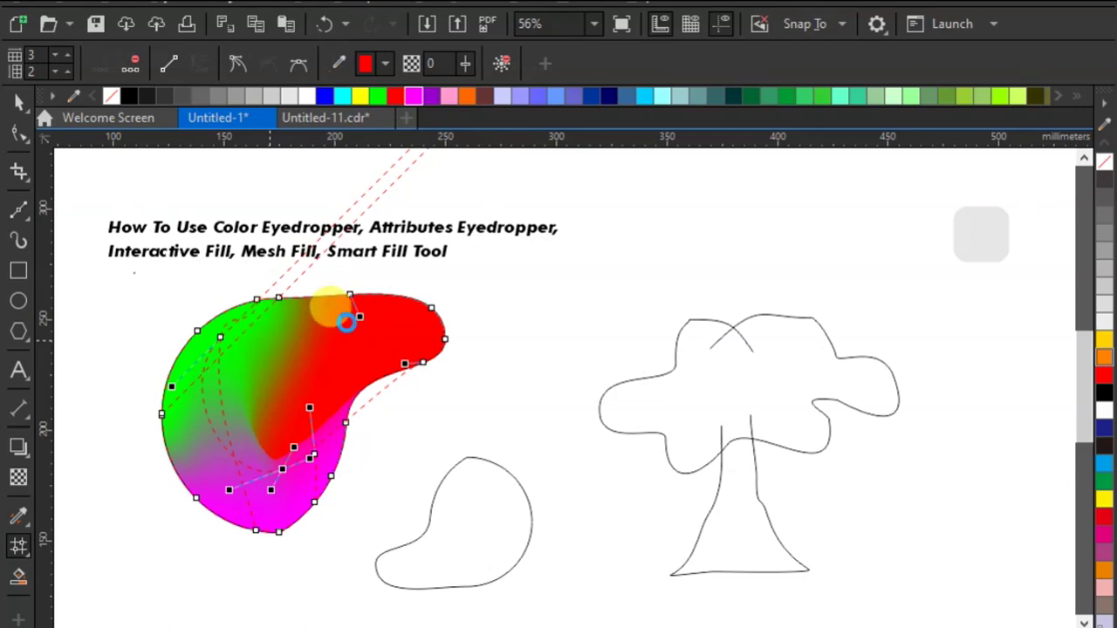
{"action": "key", "text": "ctrl+z"}
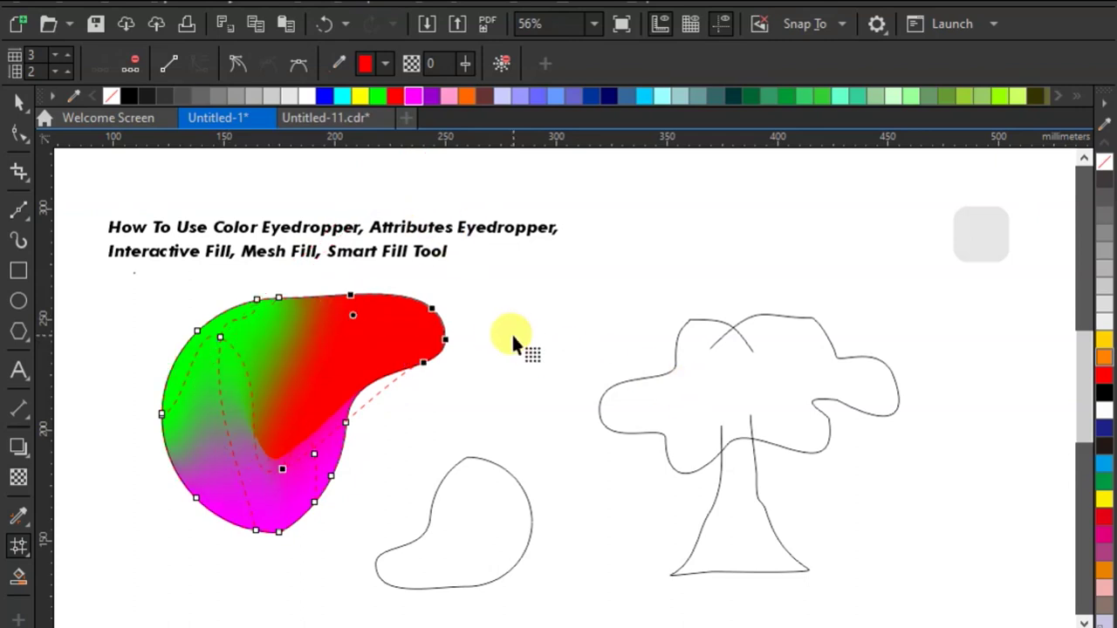
{"action": "key", "text": "ctrl+z"}
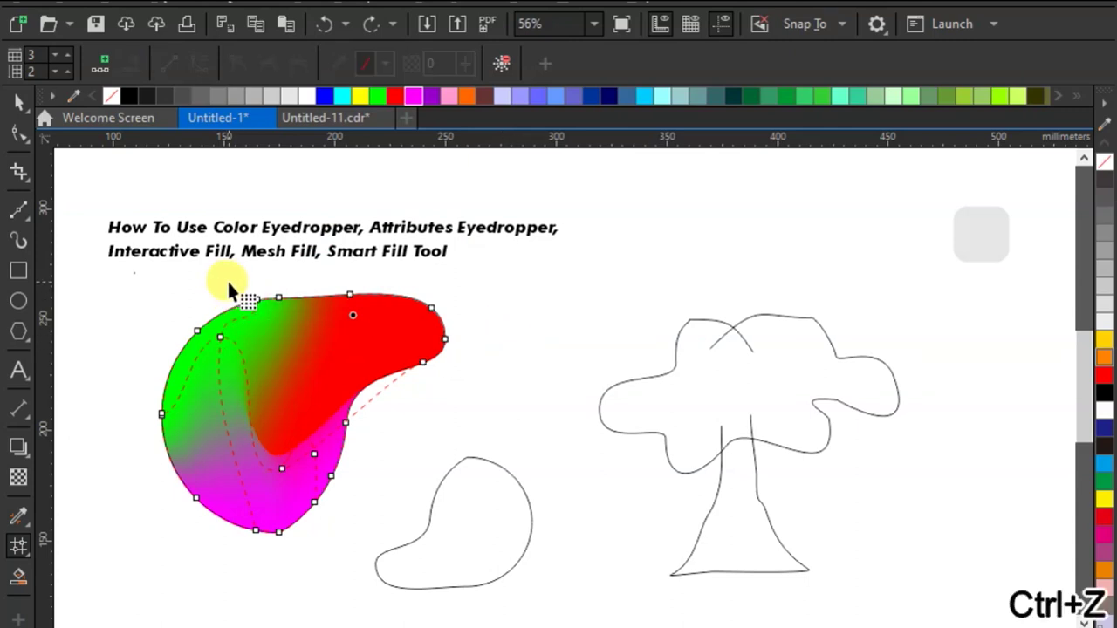
Undo one more mesh edit and drag nodes and mesh lines to reshape the gradient
{"action": "key", "text": "ctrl+z"}
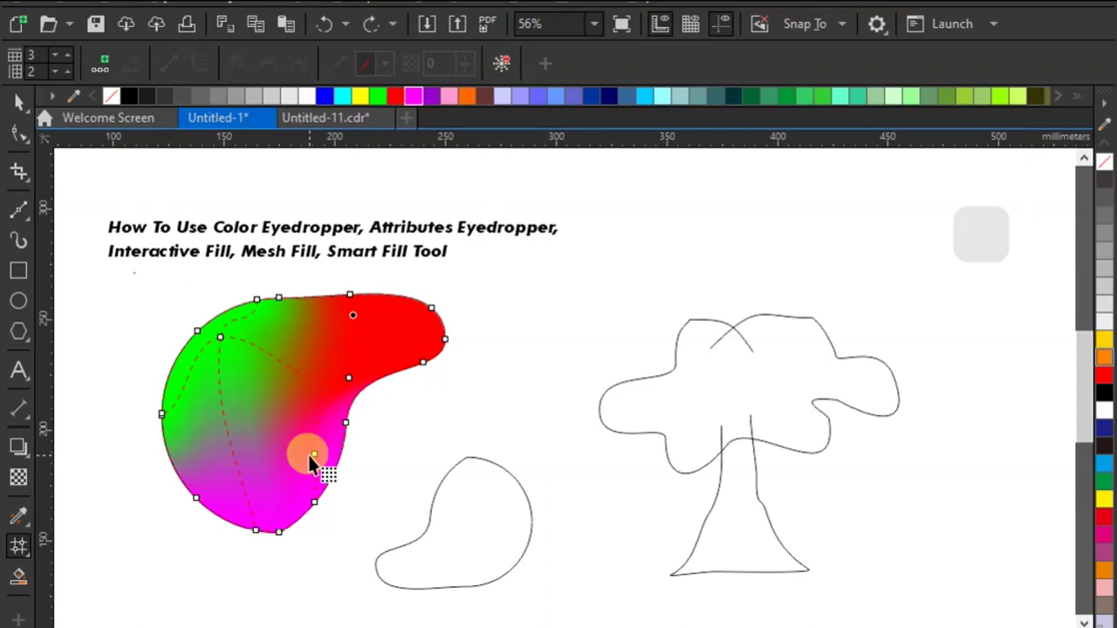
{"action": "mouse_move", "coordinate": [312, 452]}
{"action": "left_mouse_down"}
{"action": "mouse_move", "coordinate": [258, 465]}
{"action": "mouse_move", "coordinate": [235, 486]}
{"action": "left_mouse_up"}
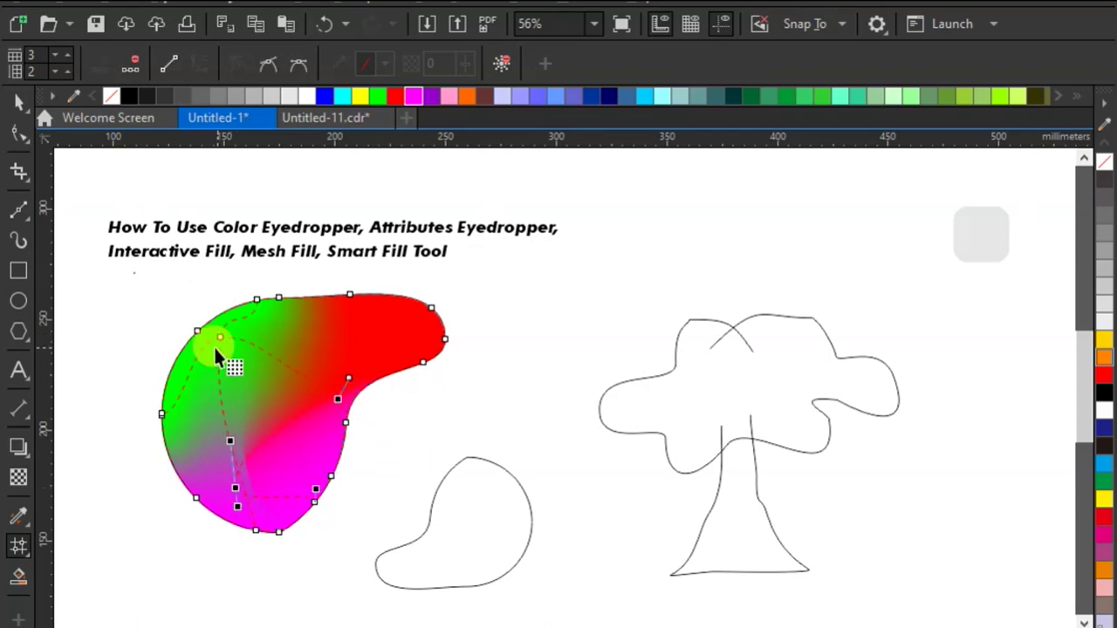
{"action": "left_click_drag", "start_coordinate": [223, 344], "coordinate": [224, 329]}
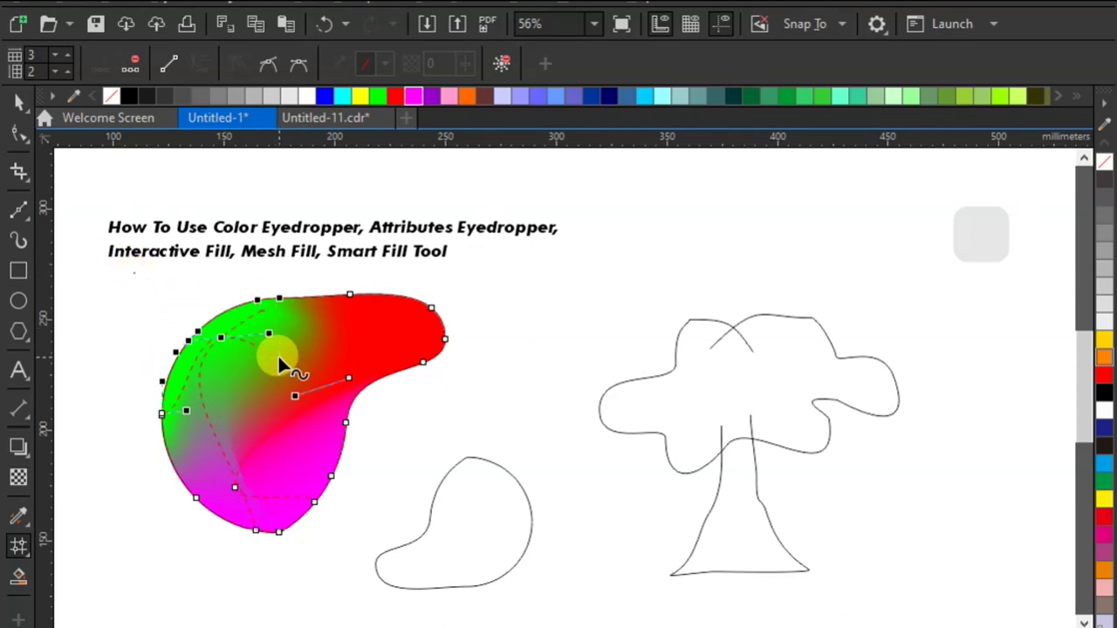
Recolour the large blob's mesh: blue on the left, yellow on the right, cyan lower-left and upper-right
{"action": "left_click_drag", "start_coordinate": [278, 355], "coordinate": [279, 358]}
{"action": "left_click", "coordinate": [321, 93]}
{"action": "left_click_drag", "start_coordinate": [312, 271], "coordinate": [494, 392]}
{"action": "left_click", "coordinate": [359, 95]}
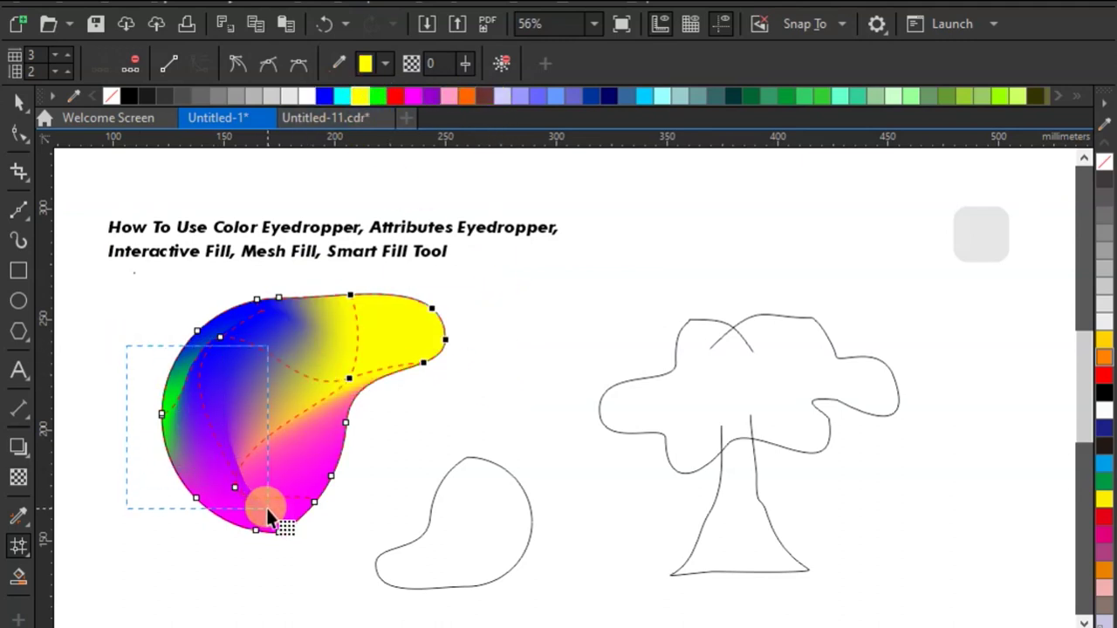
{"action": "left_click_drag", "start_coordinate": [135, 357], "coordinate": [267, 511]}
{"action": "left_click", "coordinate": [342, 95]}
{"action": "left_click", "coordinate": [342, 97]}
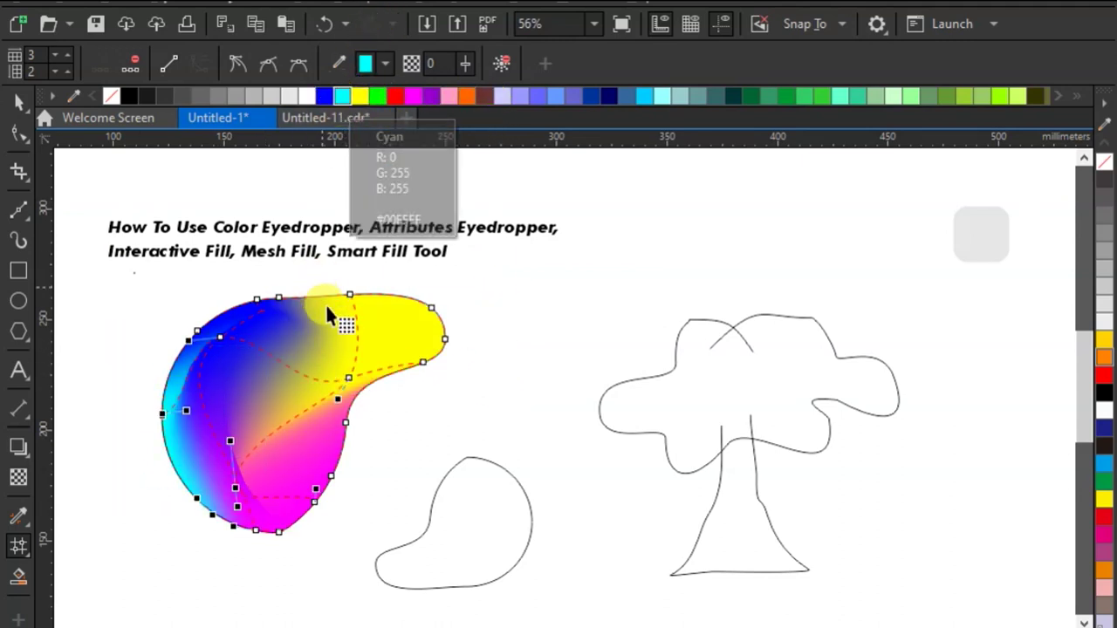
{"action": "left_click_drag", "start_coordinate": [469, 405], "coordinate": [469, 408]}
{"action": "left_click", "coordinate": [653, 96]}
{"action": "left_click", "coordinate": [645, 96]}
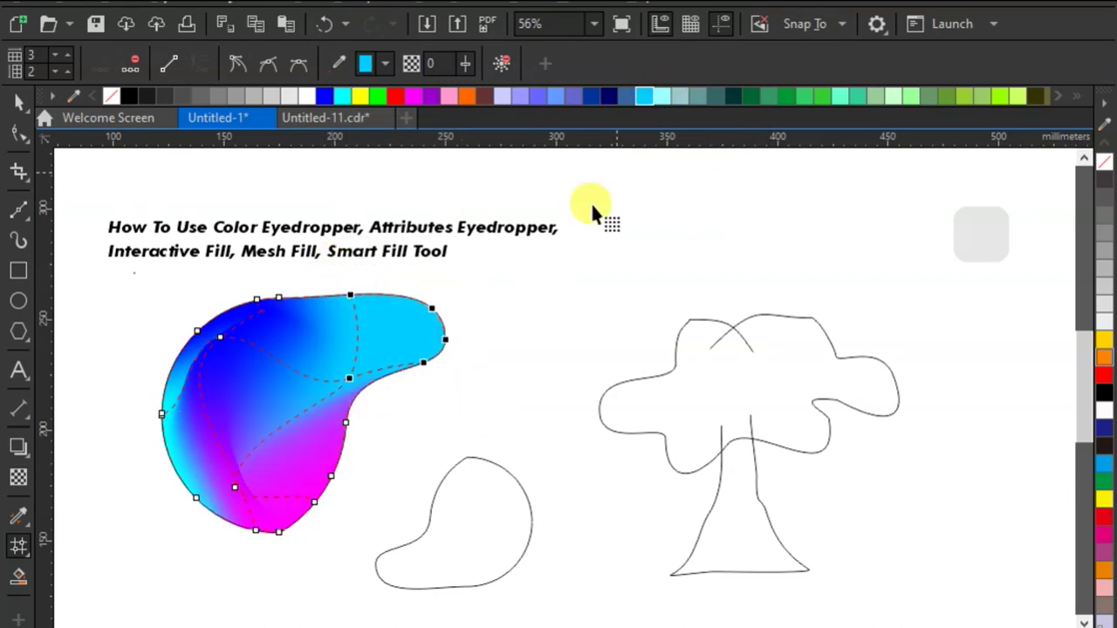
Reselect the large blob as a whole object and remove its outline
{"action": "left_click", "coordinate": [14, 103]}
{"action": "left_click", "coordinate": [130, 338]}
{"action": "left_click", "coordinate": [212, 349]}
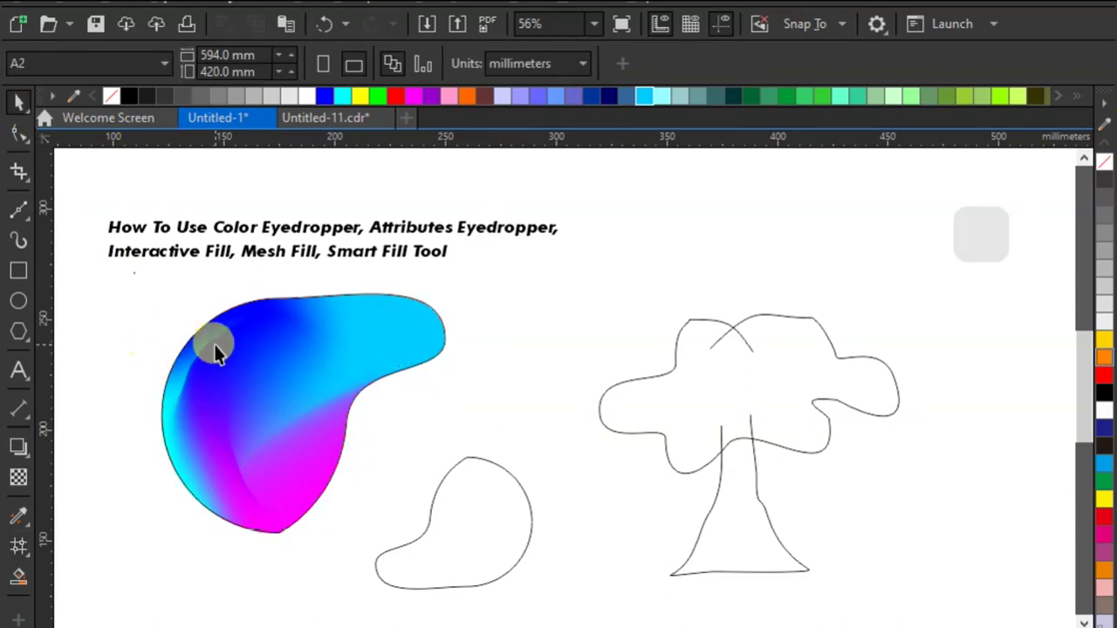
{"action": "right_click", "coordinate": [112, 97]}
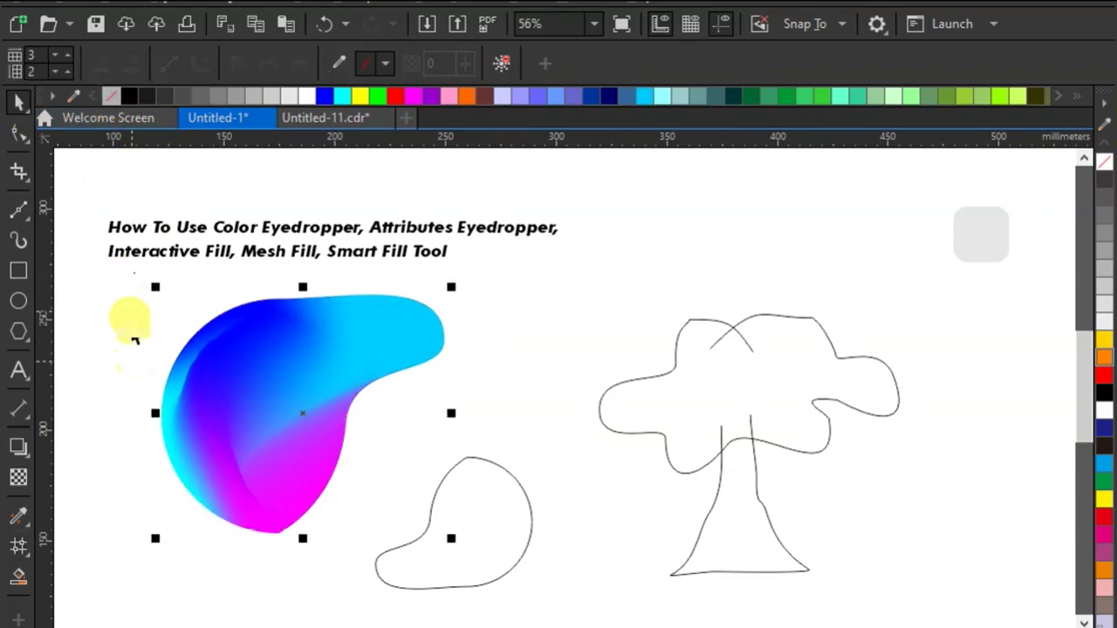
{"action": "left_click", "coordinate": [25, 519]}
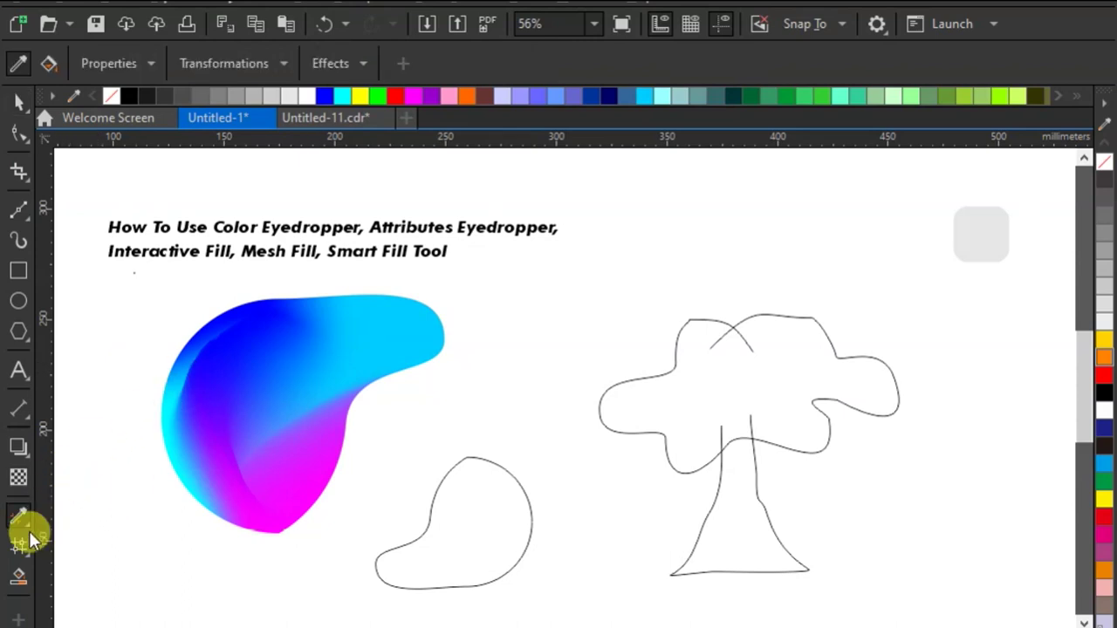
Copy the large blob's blue, cyan and magenta mesh fill onto the smaller blob with the Attributes Eyedropper
{"action": "left_click", "coordinate": [31, 534]}
{"action": "left_click", "coordinate": [94, 538]}
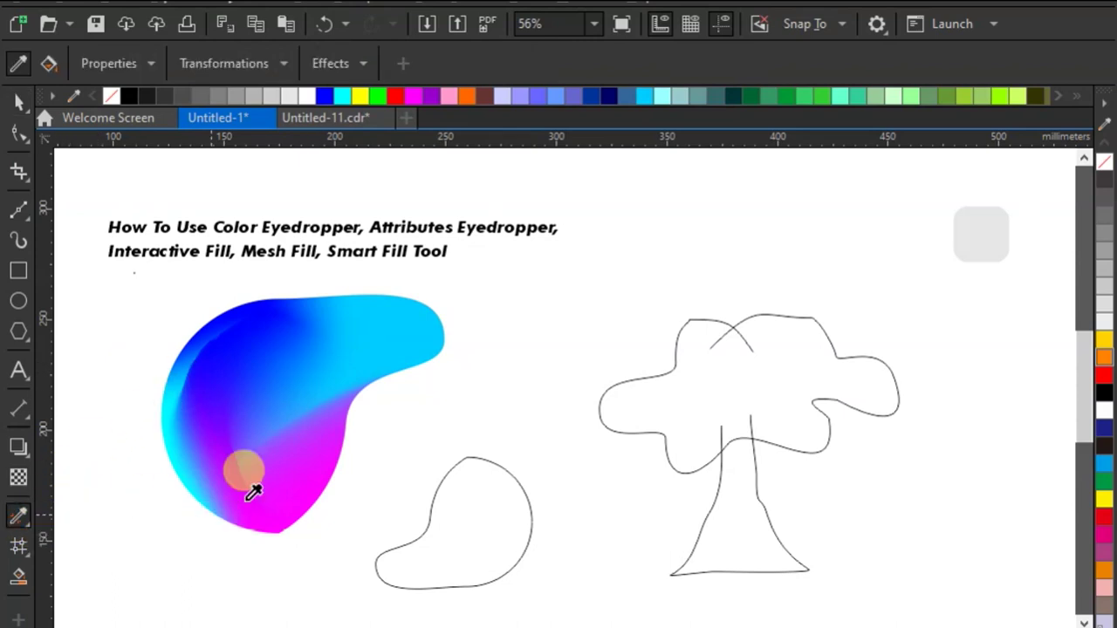
{"action": "left_click", "coordinate": [311, 361]}
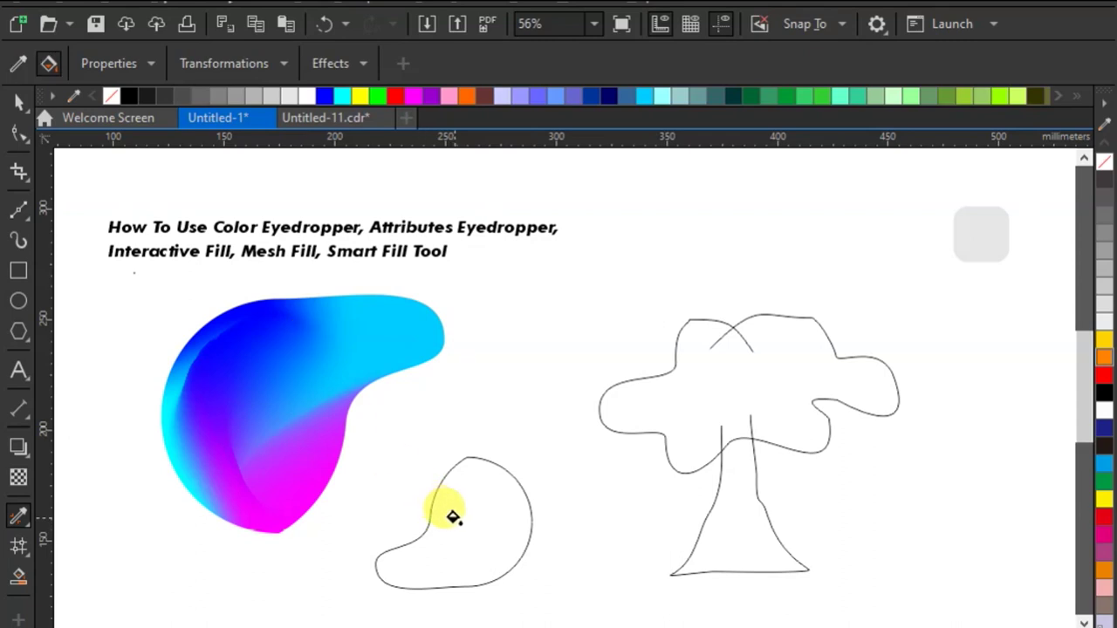
{"action": "left_click", "coordinate": [452, 514]}
{"action": "left_click", "coordinate": [19, 102]}
{"action": "left_click", "coordinate": [501, 490]}
{"action": "left_click", "coordinate": [556, 412]}
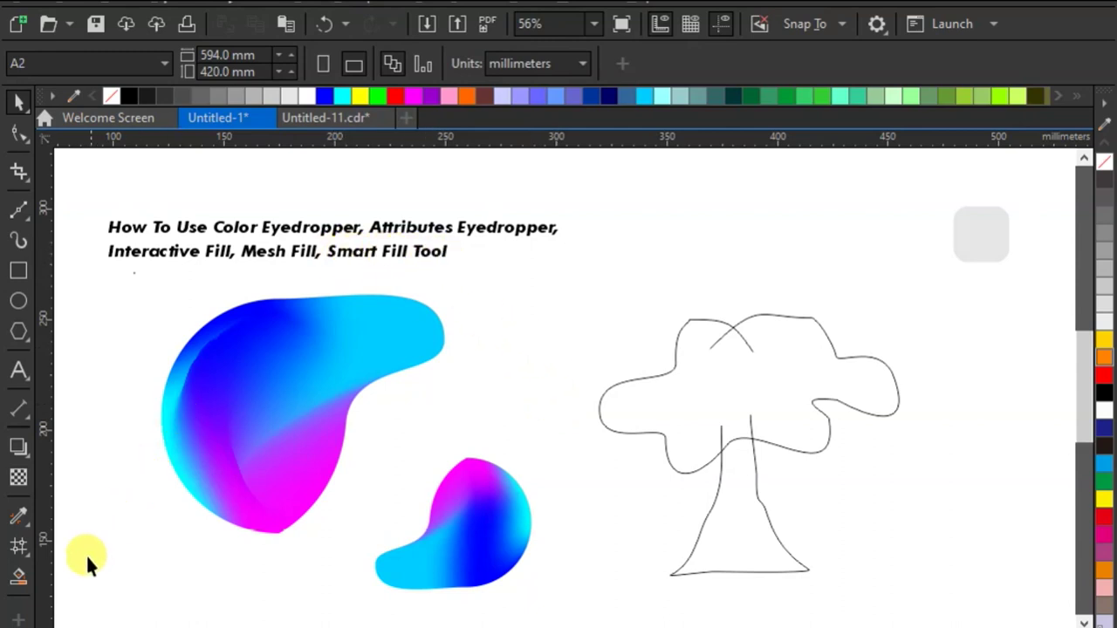
{"action": "left_click", "coordinate": [19, 620]}
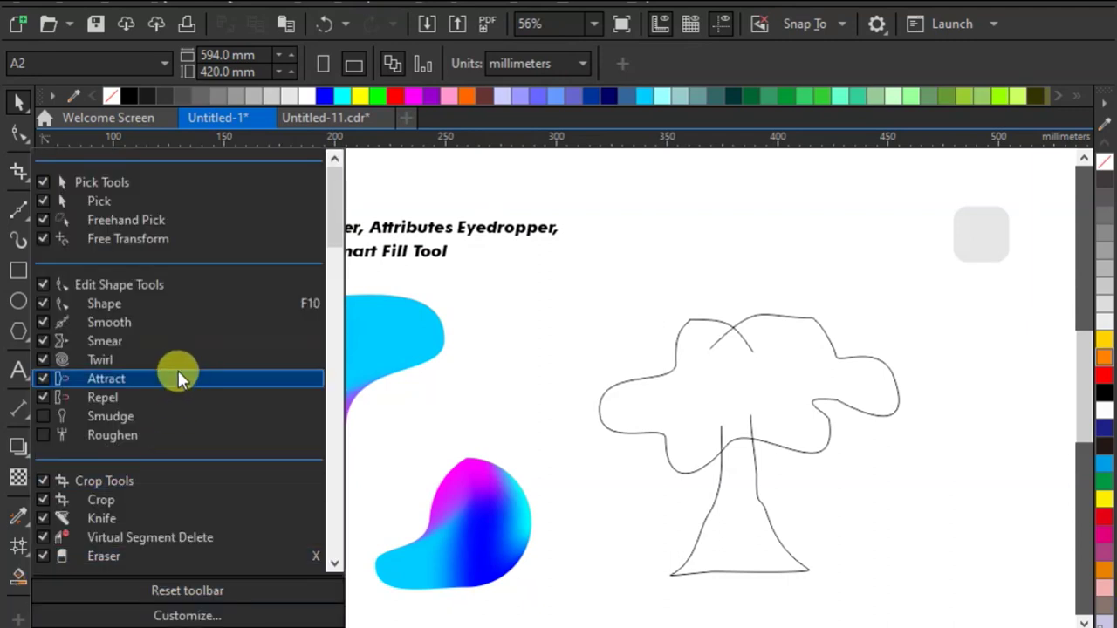
{"action": "scroll", "coordinate": [175, 370], "scroll_direction": "down", "scroll_amount": 3}
{"action": "scroll", "coordinate": [178, 392], "scroll_direction": "down", "scroll_amount": 5}
{"action": "scroll", "coordinate": [181, 398], "scroll_direction": "down", "scroll_amount": 3}
{"action": "scroll", "coordinate": [180, 454], "scroll_direction": "down", "scroll_amount": 5}
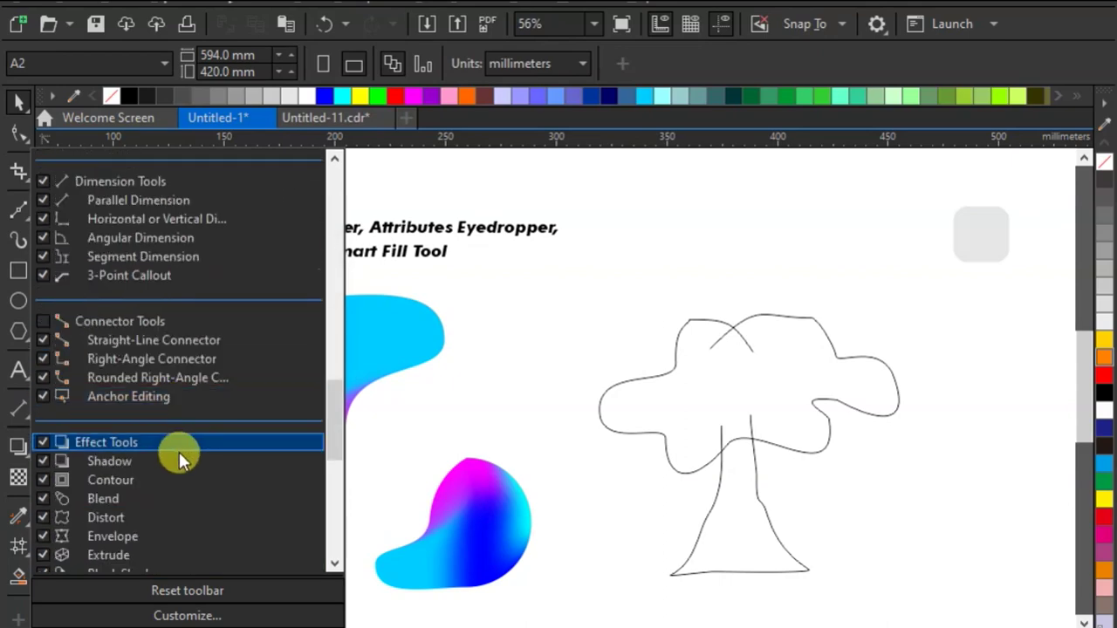
{"action": "scroll", "coordinate": [179, 454], "scroll_direction": "down", "scroll_amount": 5}
{"action": "scroll", "coordinate": [179, 453], "scroll_direction": "down", "scroll_amount": 1}
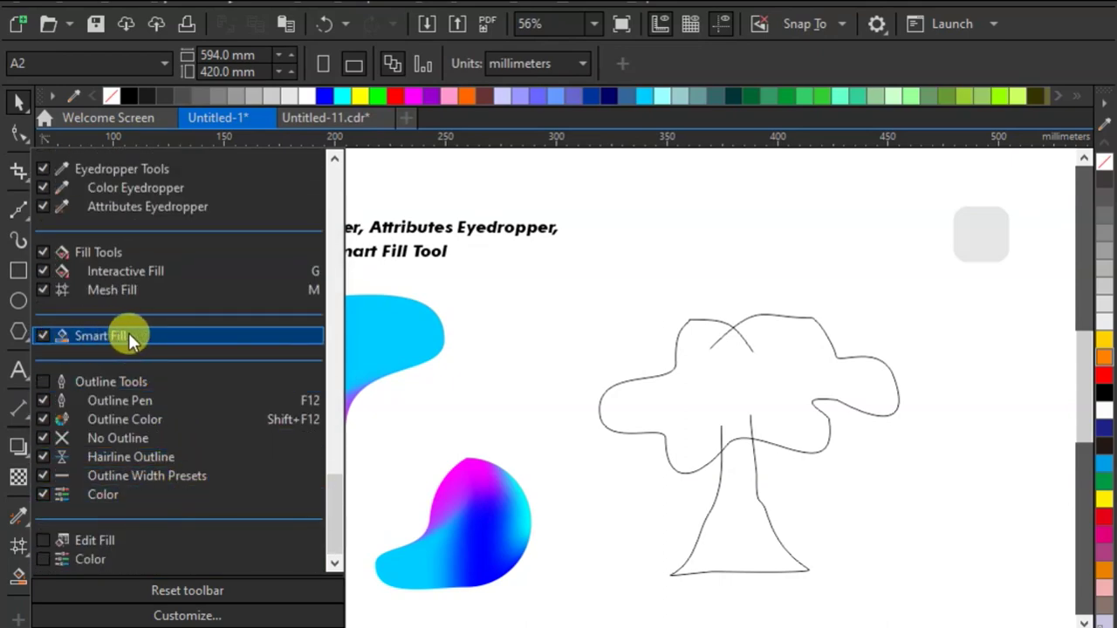
{"action": "left_click", "coordinate": [506, 351]}
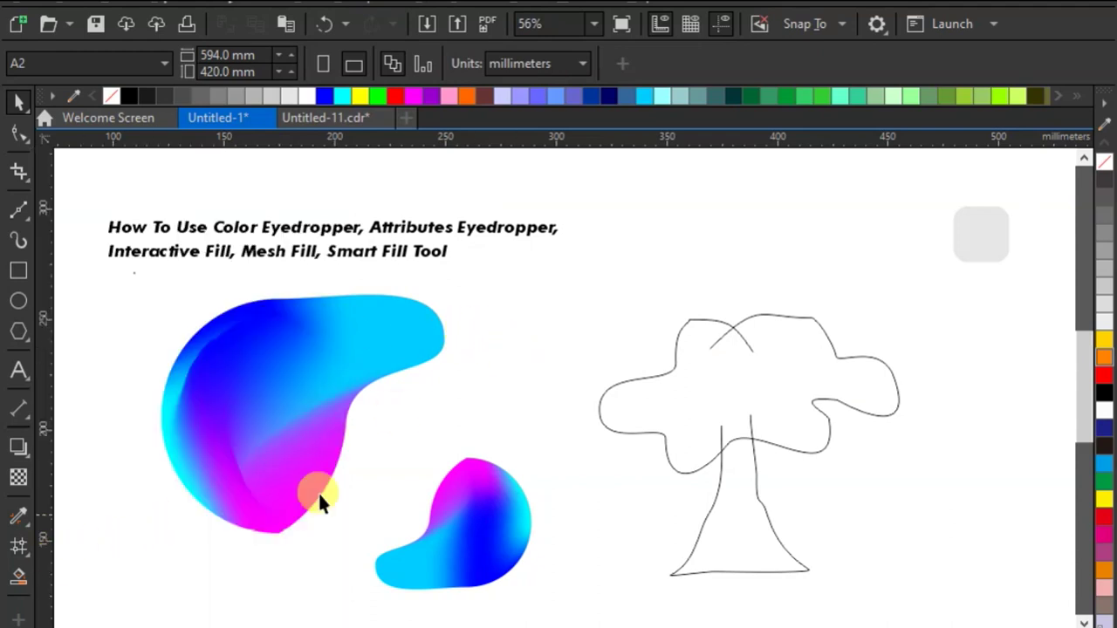
{"action": "double_click", "coordinate": [711, 346]}
{"action": "mouse_move", "coordinate": [711, 346]}
{"action": "left_mouse_down"}
{"action": "mouse_move", "coordinate": [757, 359]}
{"action": "mouse_move", "coordinate": [698, 349]}
{"action": "left_mouse_up"}
{"action": "left_click", "coordinate": [17, 100]}
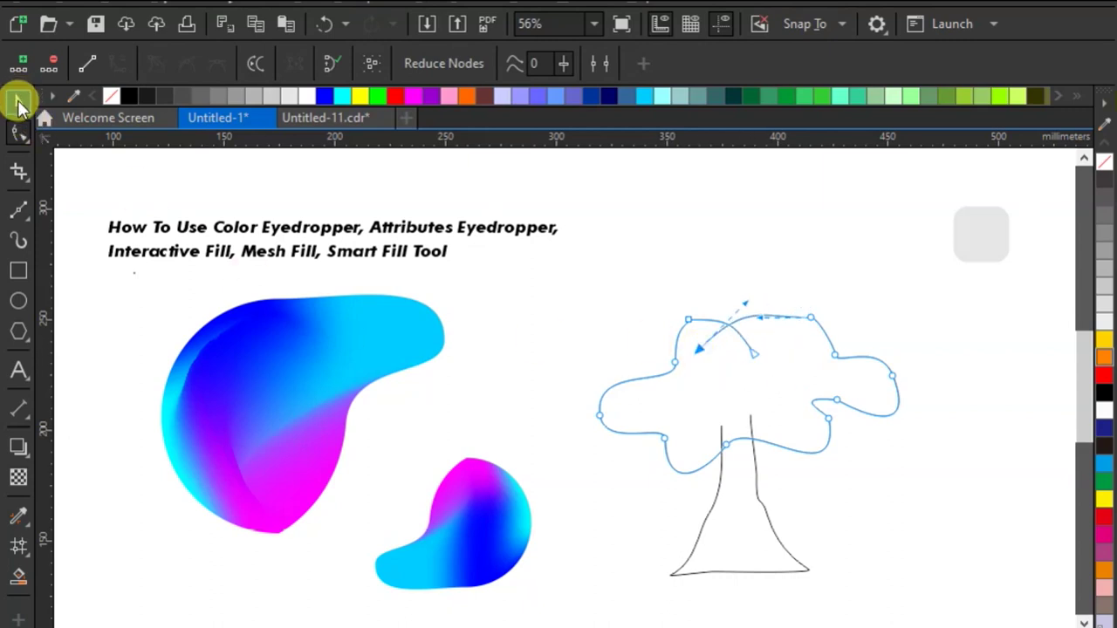
{"action": "left_click", "coordinate": [716, 316]}
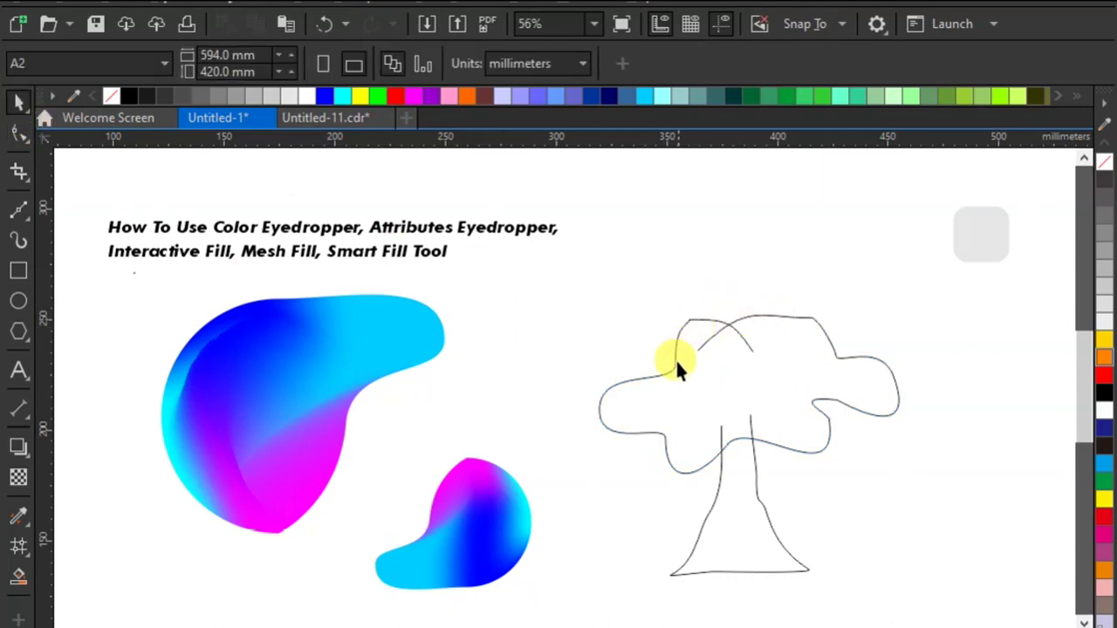
{"action": "double_click", "coordinate": [721, 467]}
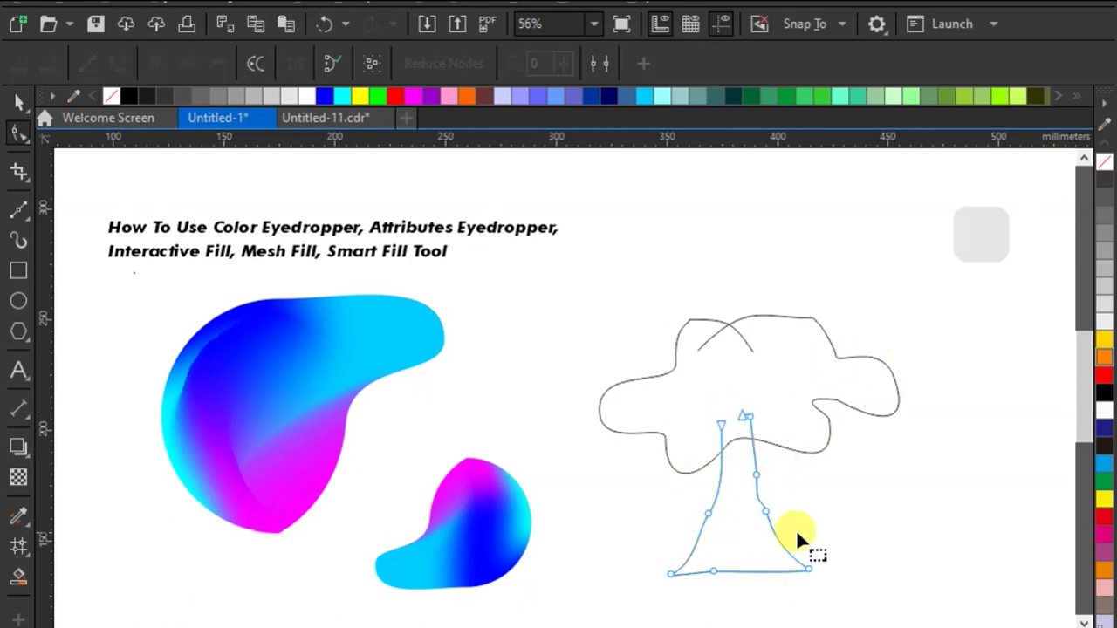
{"action": "left_click", "coordinate": [17, 99]}
{"action": "left_click", "coordinate": [606, 283]}
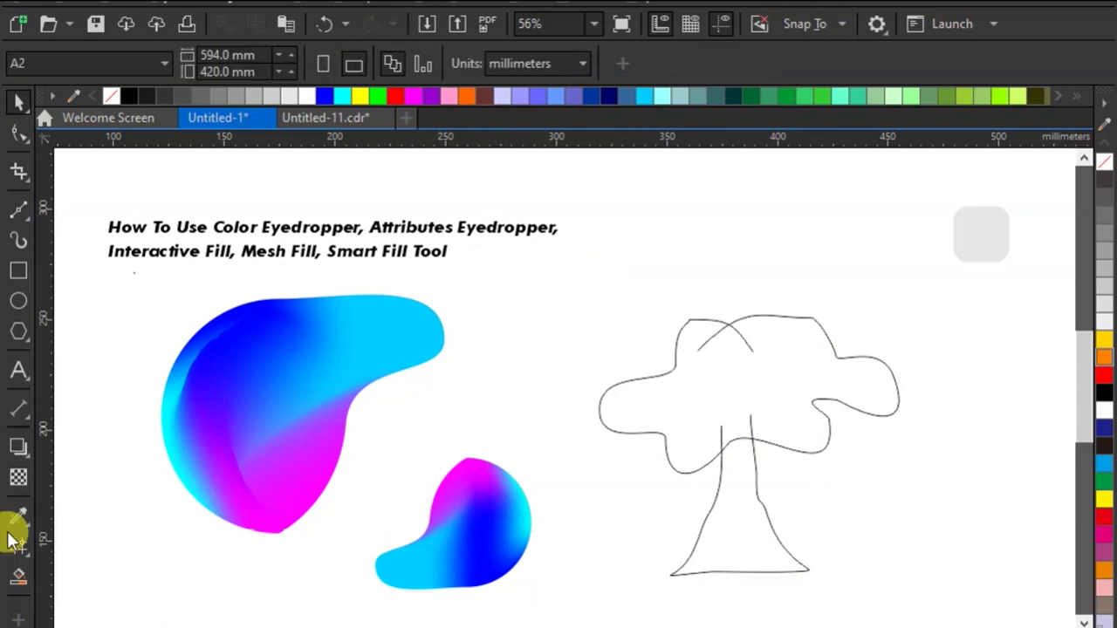
Smart Fill the tree's canopy and trunk regions, making the trunk grey and the canopy green
{"action": "left_click", "coordinate": [25, 581]}
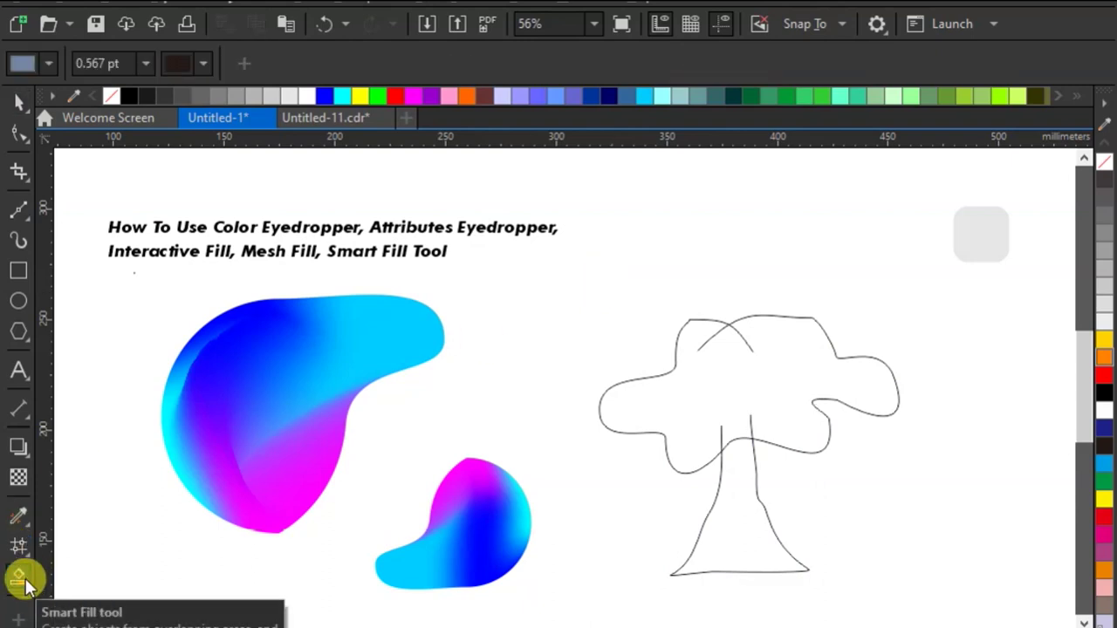
{"action": "left_click", "coordinate": [741, 373]}
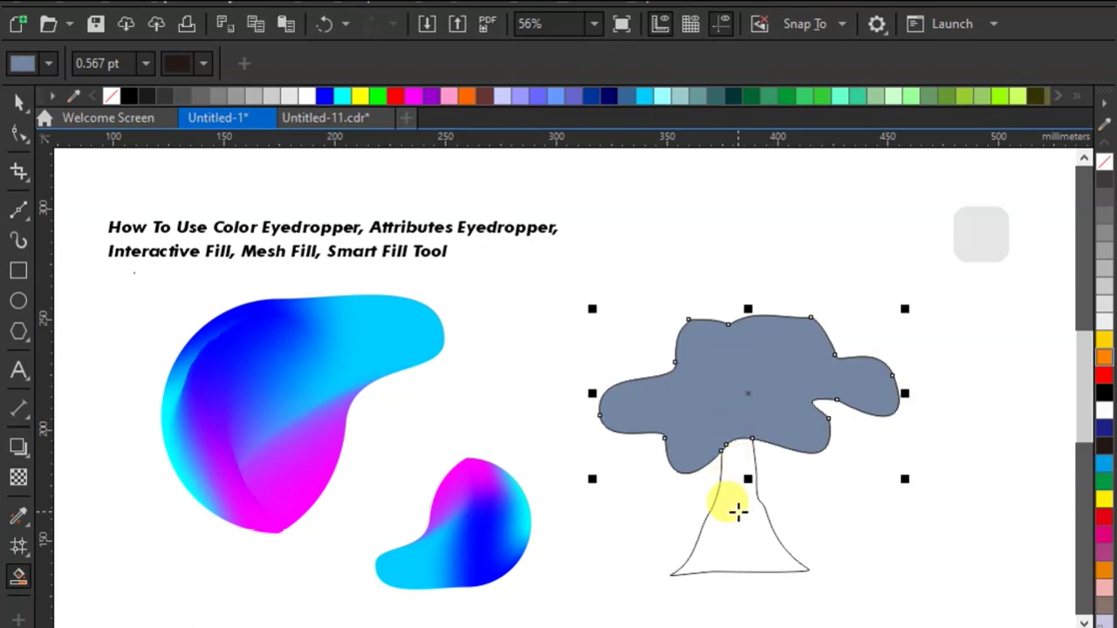
{"action": "left_click", "coordinate": [735, 509]}
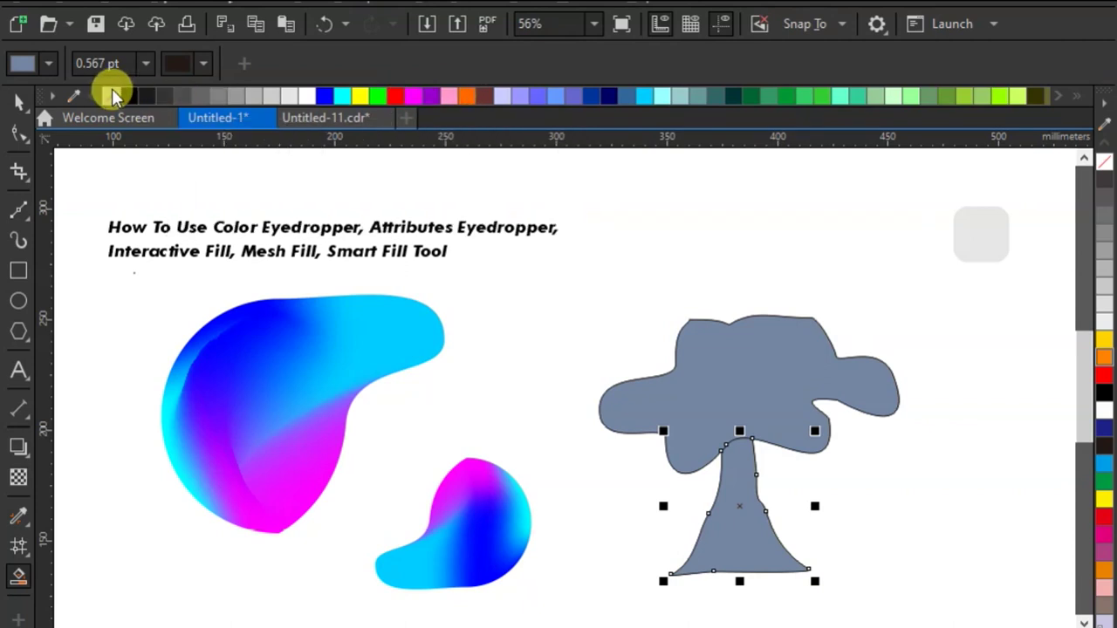
{"action": "left_click", "coordinate": [238, 96]}
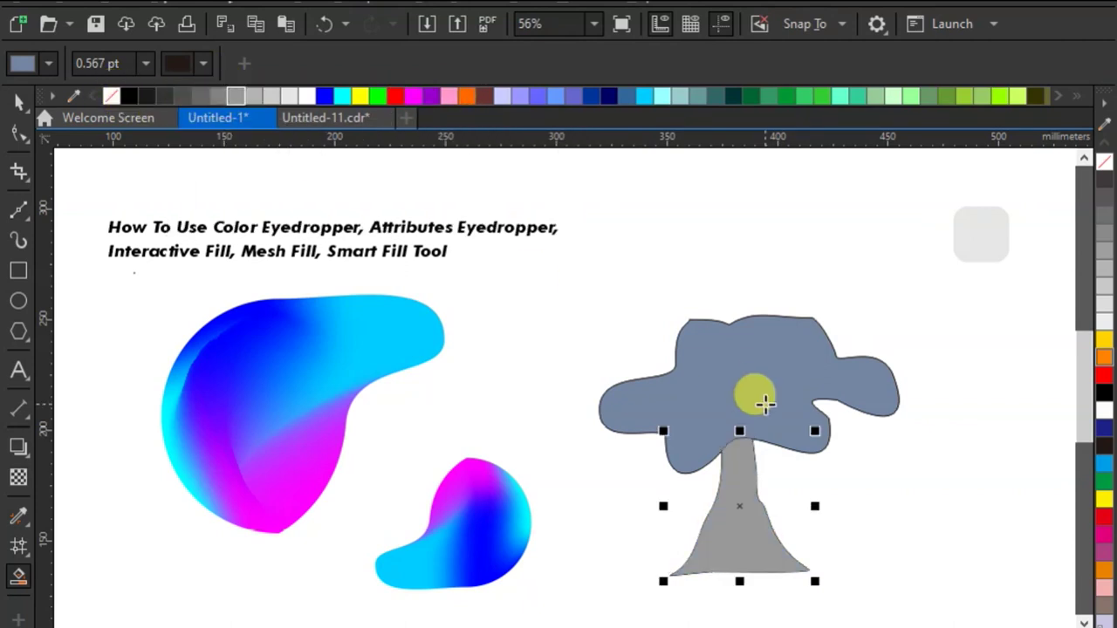
{"action": "left_click", "coordinate": [752, 365]}
{"action": "left_click", "coordinate": [822, 96]}
{"action": "left_click", "coordinate": [18, 101]}
{"action": "left_click", "coordinate": [742, 527], "text": "shift"}
{"action": "mouse_move", "coordinate": [711, 392]}
{"action": "left_mouse_down"}
{"action": "mouse_move", "coordinate": [902, 401]}
{"action": "mouse_move", "coordinate": [892, 384]}
{"action": "left_mouse_up"}
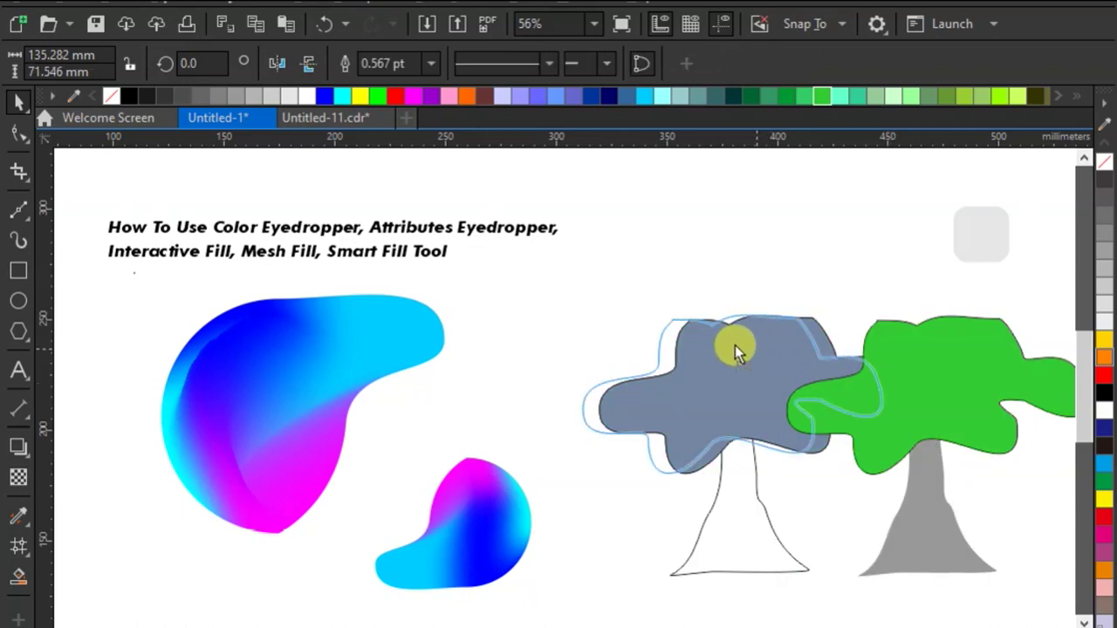
{"action": "left_click_drag", "start_coordinate": [765, 361], "coordinate": [563, 302]}
{"action": "left_click", "coordinate": [930, 485]}
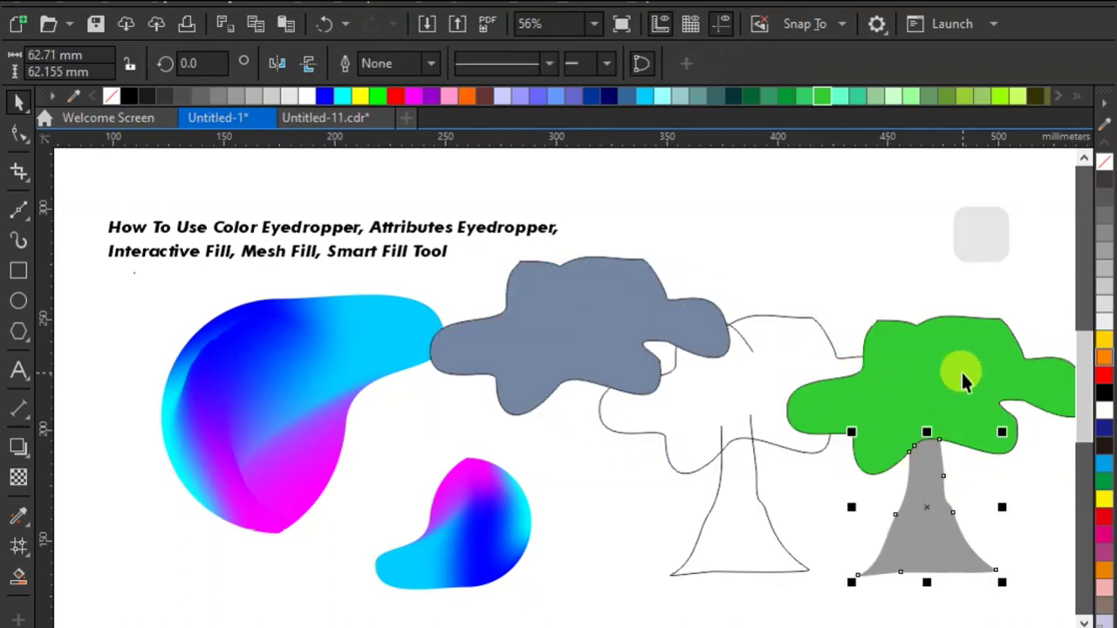
{"action": "left_click", "coordinate": [623, 332]}
{"action": "key", "text": "Delete"}
{"action": "left_click_drag", "start_coordinate": [902, 393], "coordinate": [902, 270]}
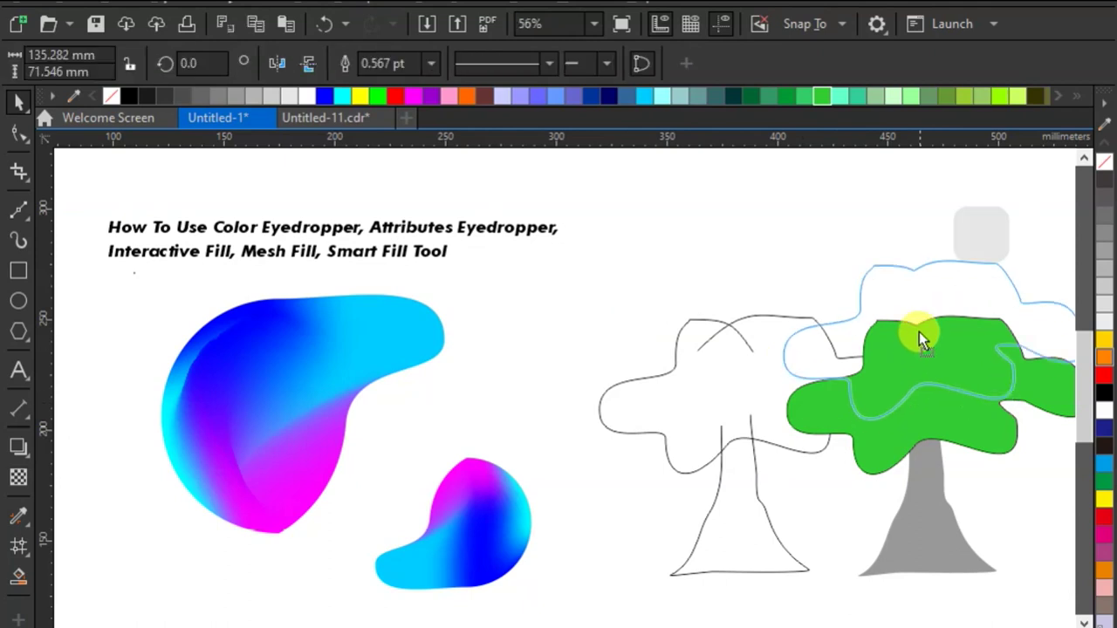
{"action": "left_click_drag", "start_coordinate": [931, 483], "coordinate": [971, 384]}
{"action": "left_click_drag", "start_coordinate": [898, 292], "coordinate": [738, 271]}
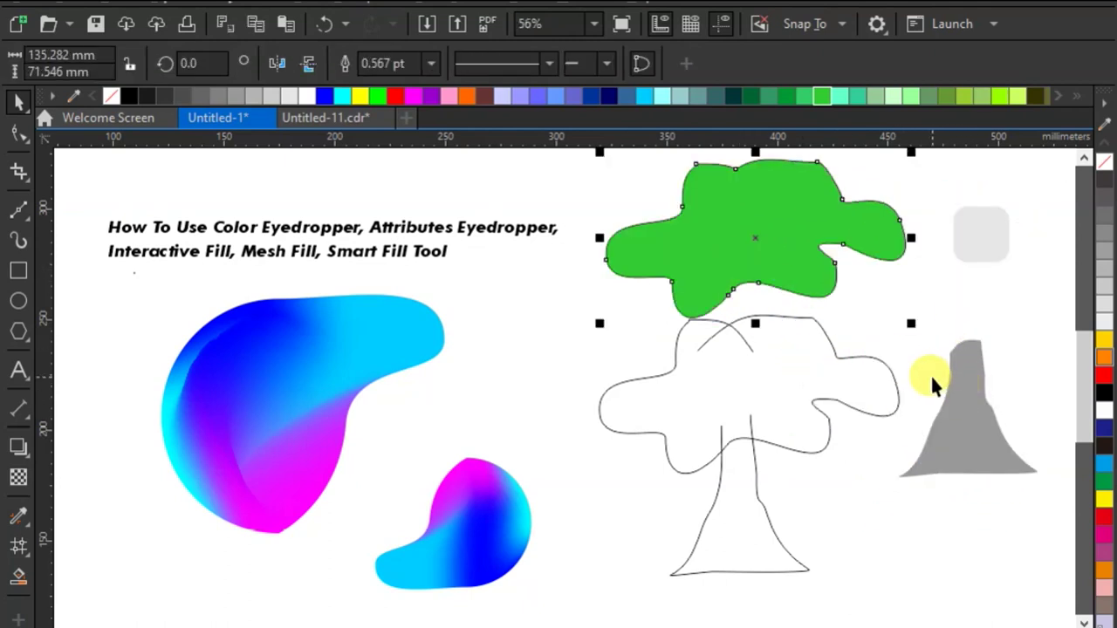
{"action": "key", "text": "ctrl+z"}
{"action": "key", "text": "ctrl+z"}
{"action": "key", "text": "ctrl+z"}
{"action": "key", "text": "ctrl+z"}
{"action": "key", "text": "ctrl+z"}
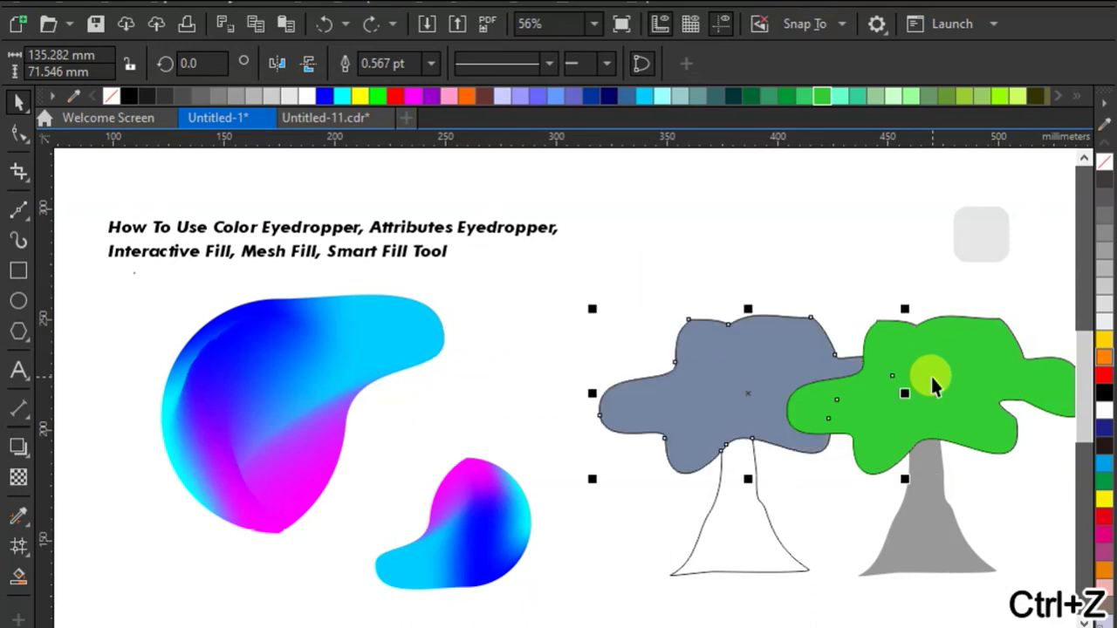
{"action": "key", "text": "ctrl+z"}
{"action": "left_click", "coordinate": [946, 384]}
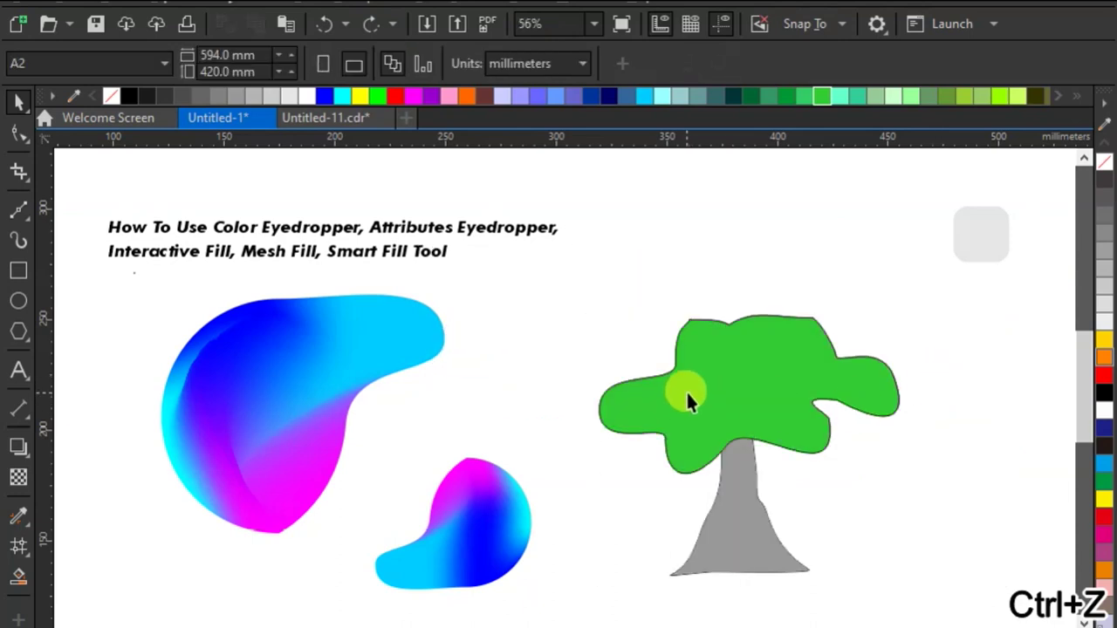
{"action": "key", "text": "ctrl+shift+z"}
{"action": "key", "text": "Delete"}
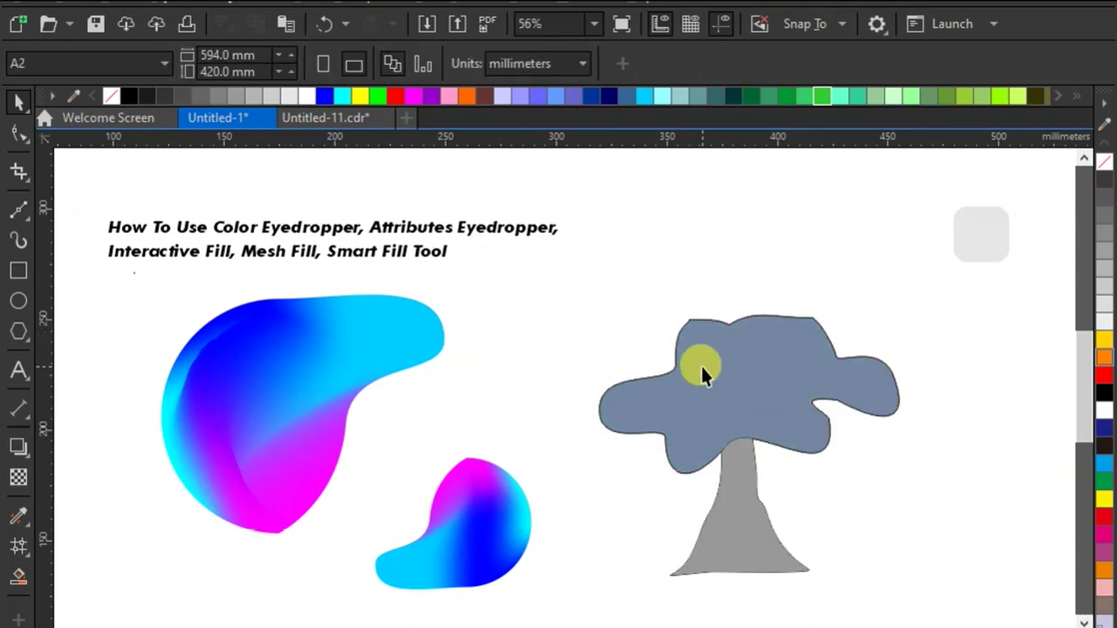
{"action": "left_click", "coordinate": [708, 375]}
{"action": "left_click", "coordinate": [821, 96]}
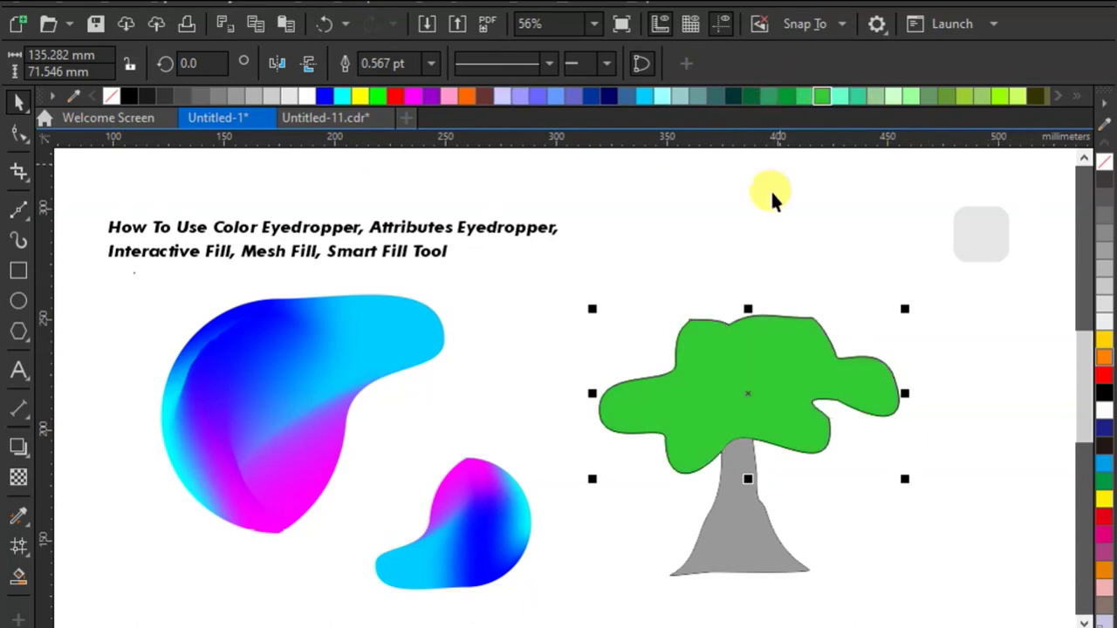
Fill the tree trunk with orange-brown after undoing an accidental canopy move
{"action": "left_click_drag", "start_coordinate": [710, 378], "coordinate": [792, 291]}
{"action": "left_click", "coordinate": [327, 28]}
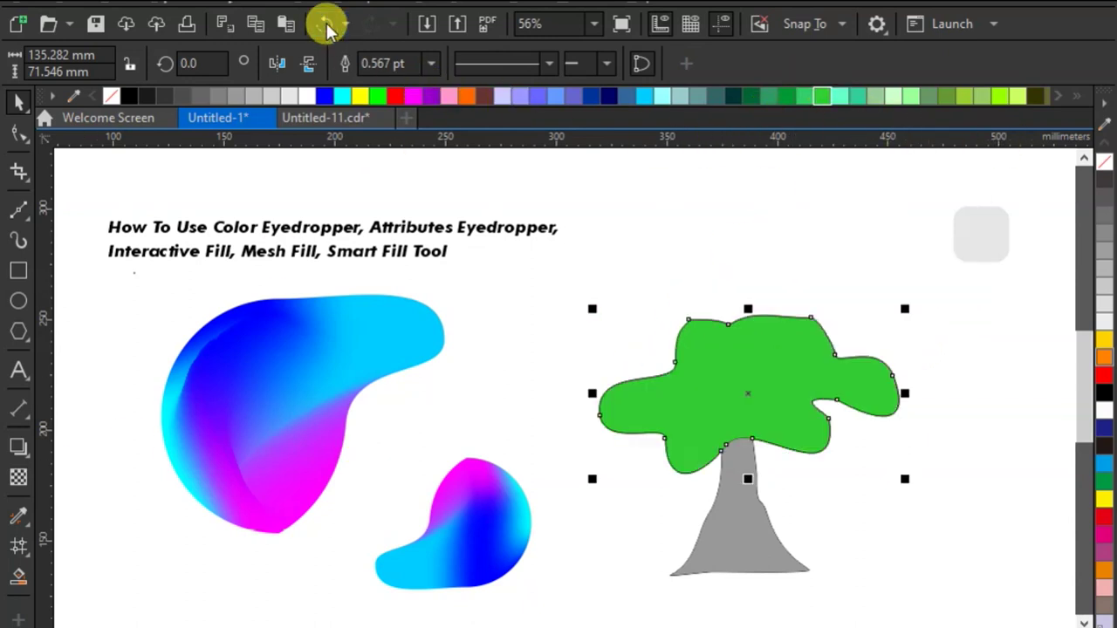
{"action": "left_click", "coordinate": [845, 491]}
{"action": "left_click", "coordinate": [755, 537]}
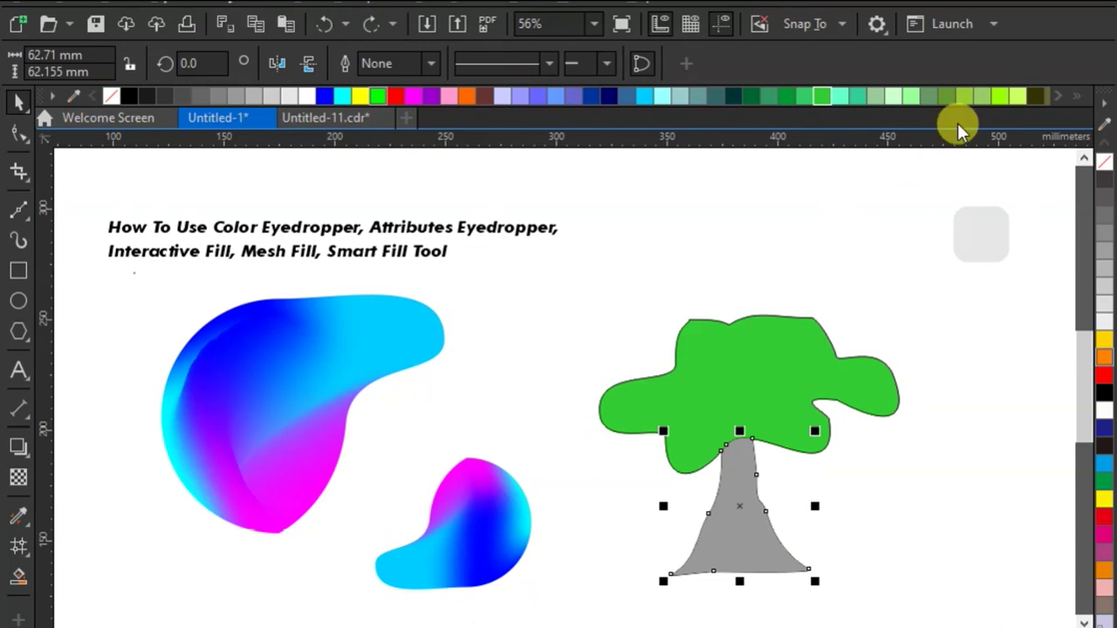
{"action": "left_click", "coordinate": [1073, 97]}
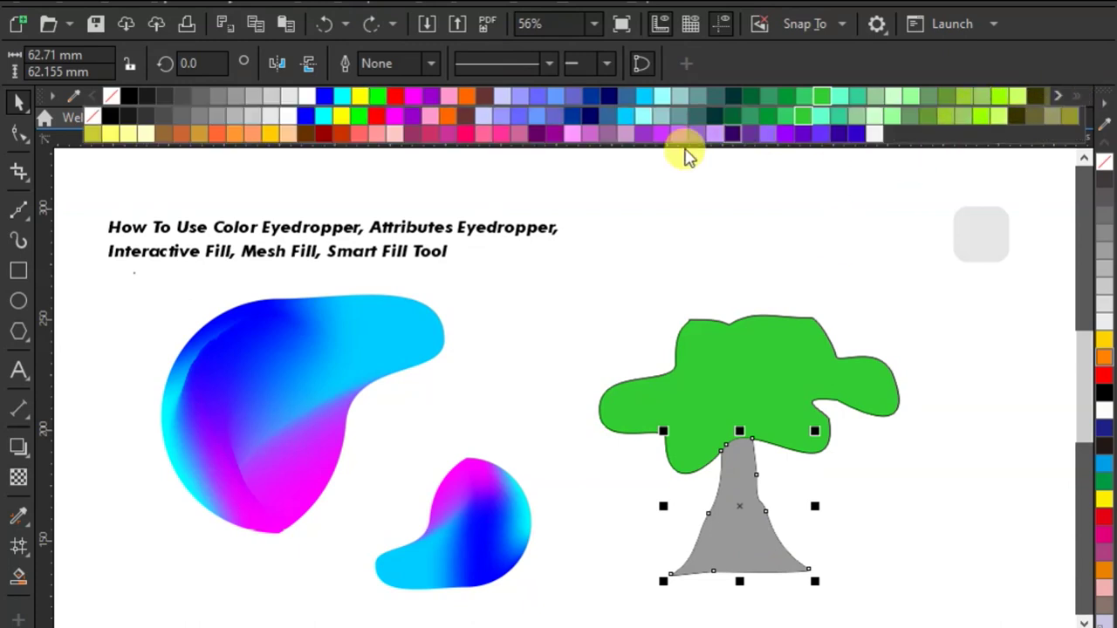
{"action": "left_click", "coordinate": [185, 134]}
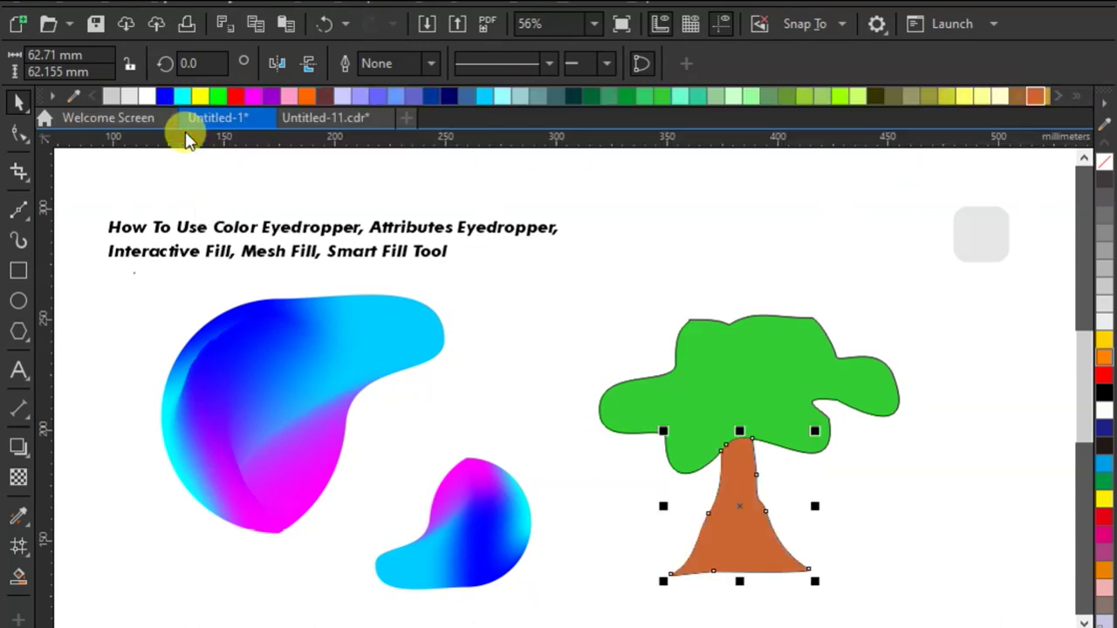
{"action": "left_click", "coordinate": [661, 300]}
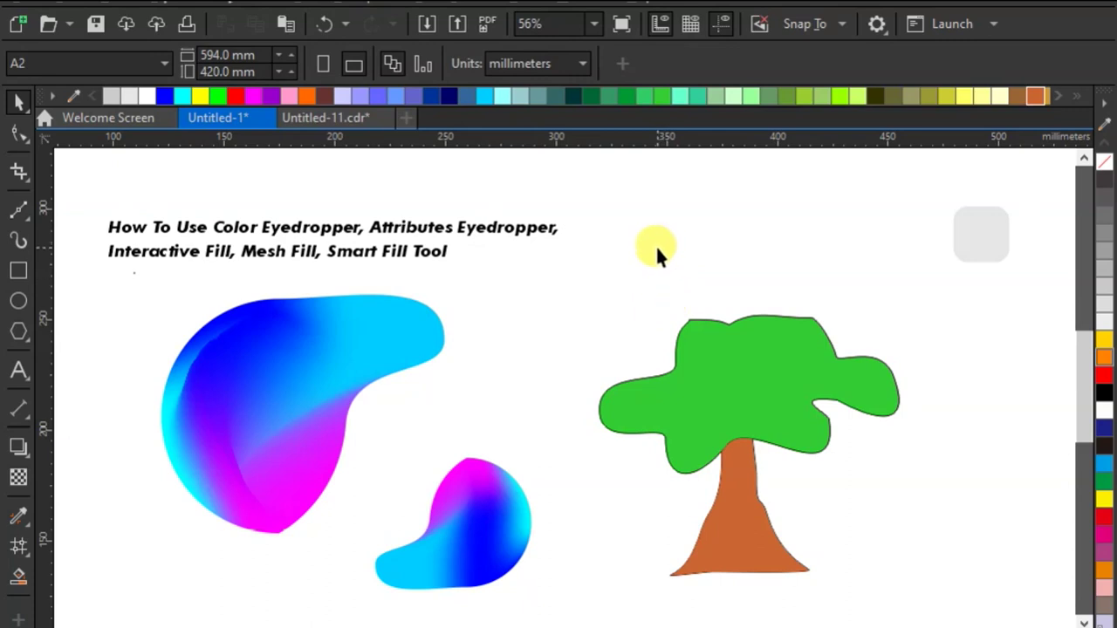
Move the filled tree aside, delete the leftover black sketch outline, then move the tree back left
{"action": "left_click_drag", "start_coordinate": [684, 394], "coordinate": [791, 393]}
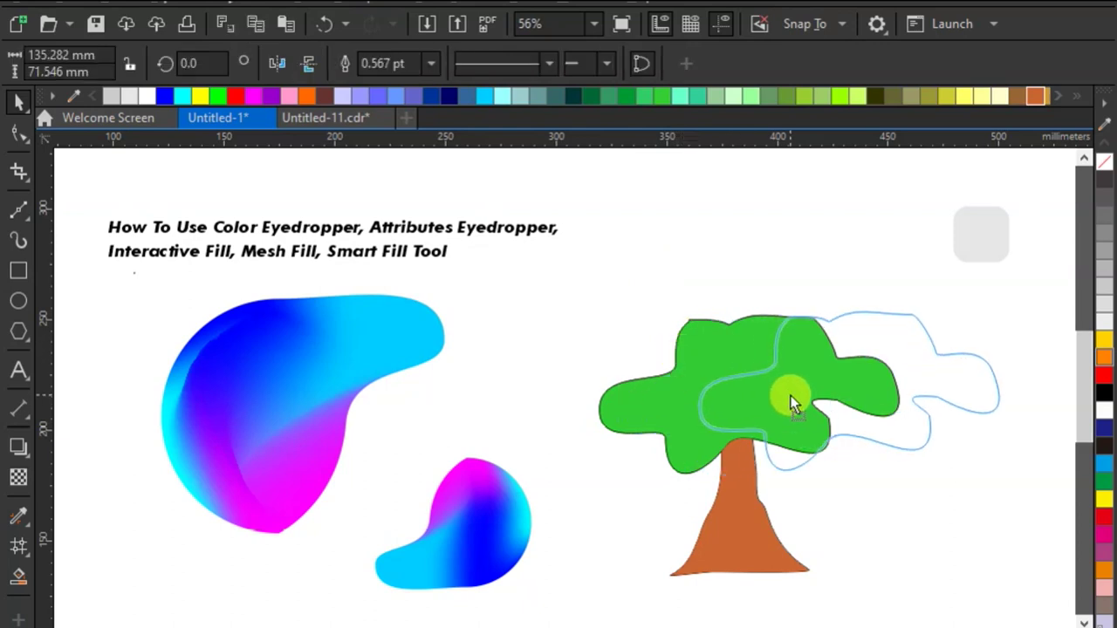
{"action": "key", "text": "ctrl+z"}
{"action": "mouse_move", "coordinate": [711, 411]}
{"action": "left_mouse_down"}
{"action": "mouse_move", "coordinate": [898, 412]}
{"action": "mouse_move", "coordinate": [850, 402]}
{"action": "left_mouse_up"}
{"action": "left_click_drag", "start_coordinate": [561, 281], "coordinate": [894, 586]}
{"action": "key", "text": "Delete"}
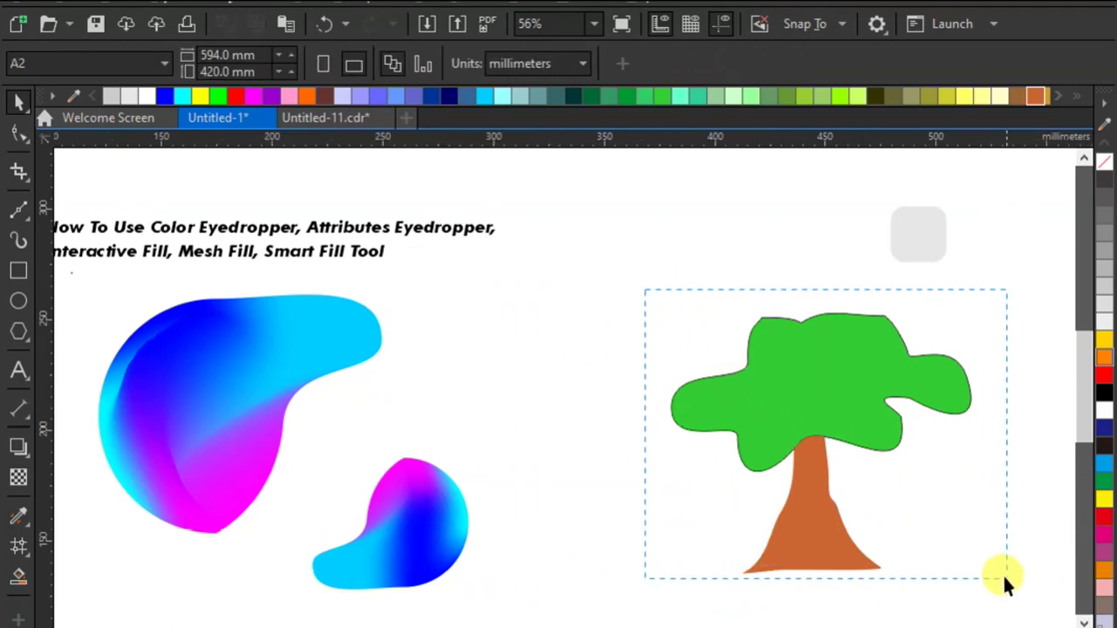
{"action": "left_click_drag", "start_coordinate": [826, 395], "coordinate": [695, 377]}
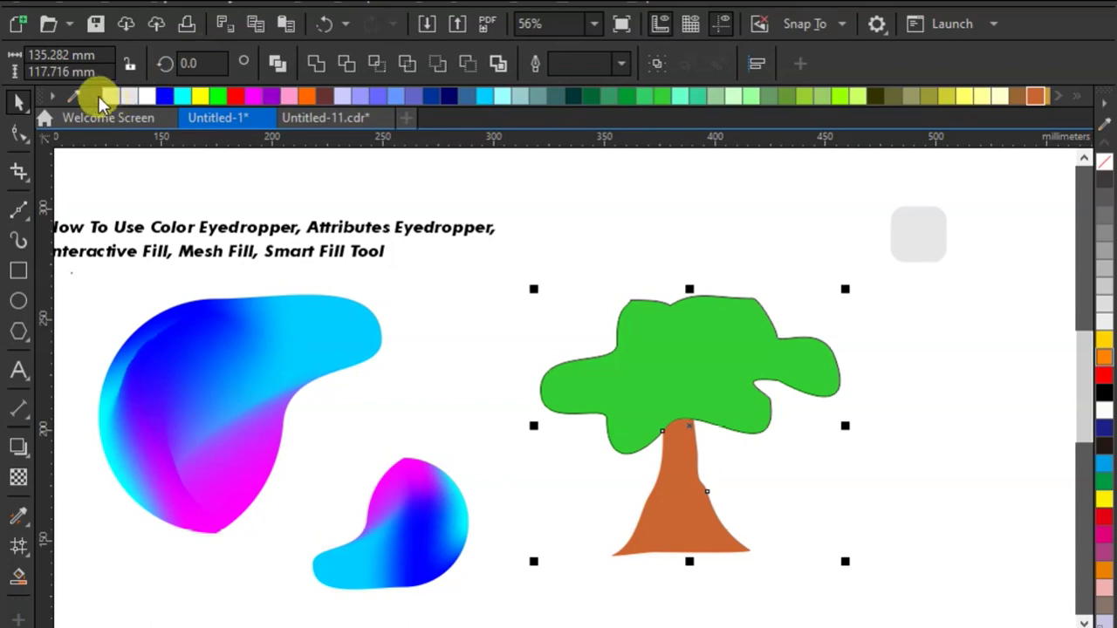